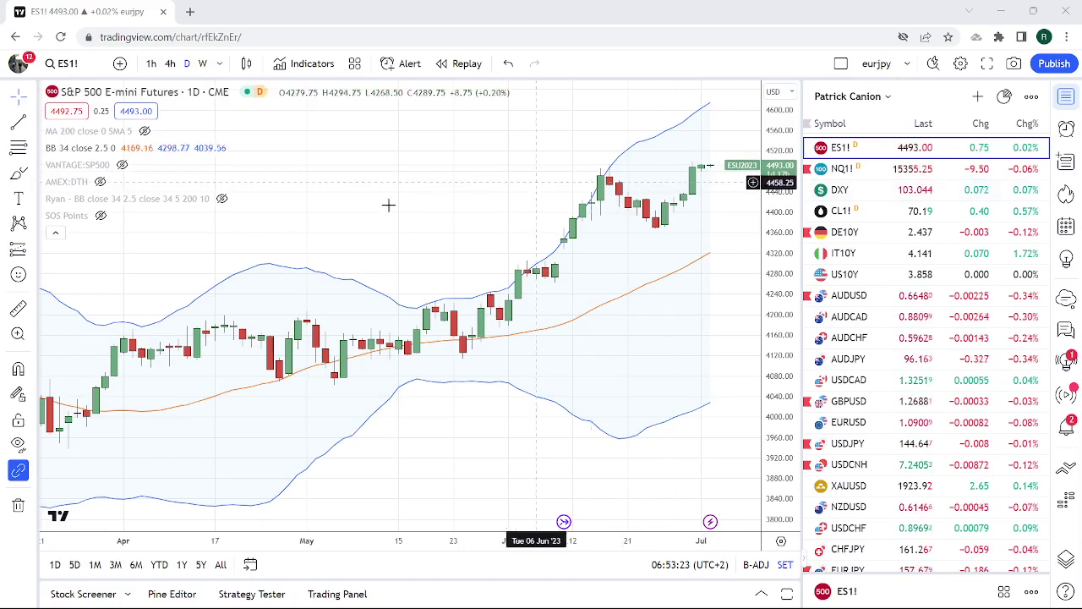
Look over the gold spot XAUUSD daily chart, then load EURUSD from the watchlist.
scroll(430, 222, "down", 3)
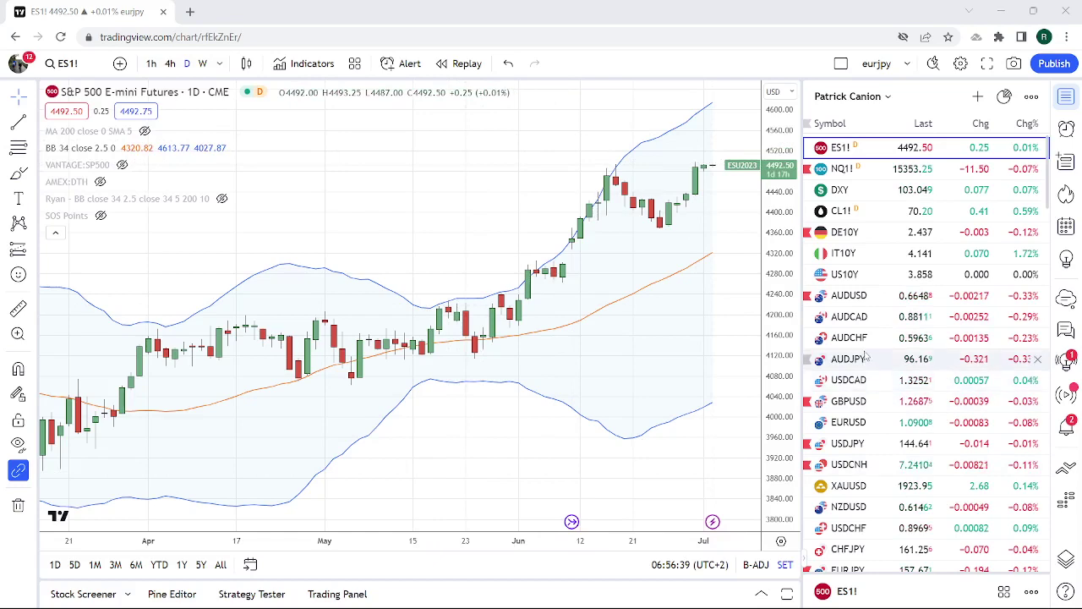
left_click(850, 485)
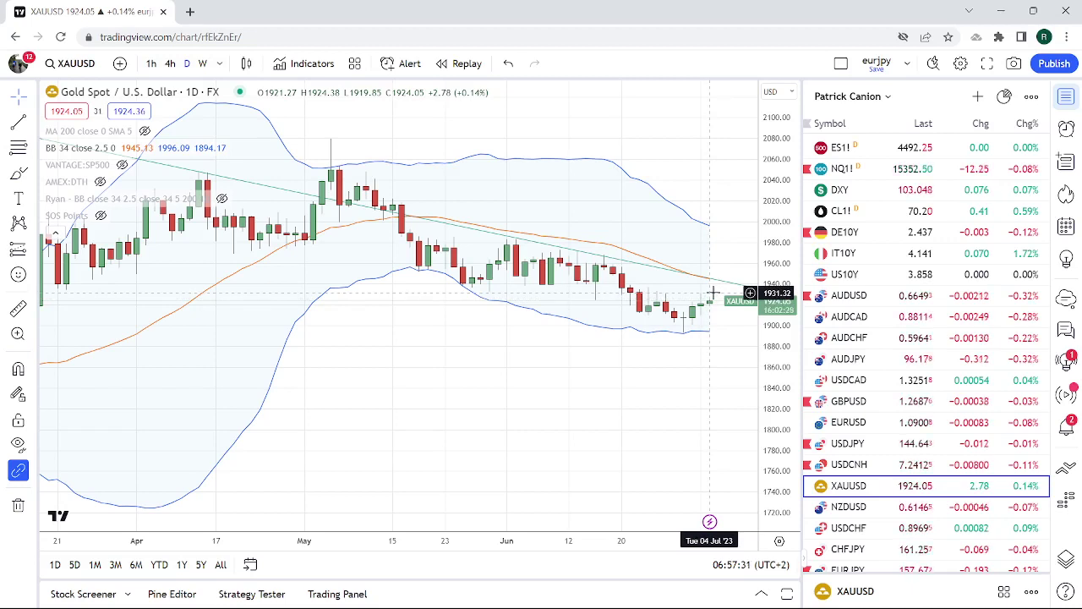
left_click(840, 421)
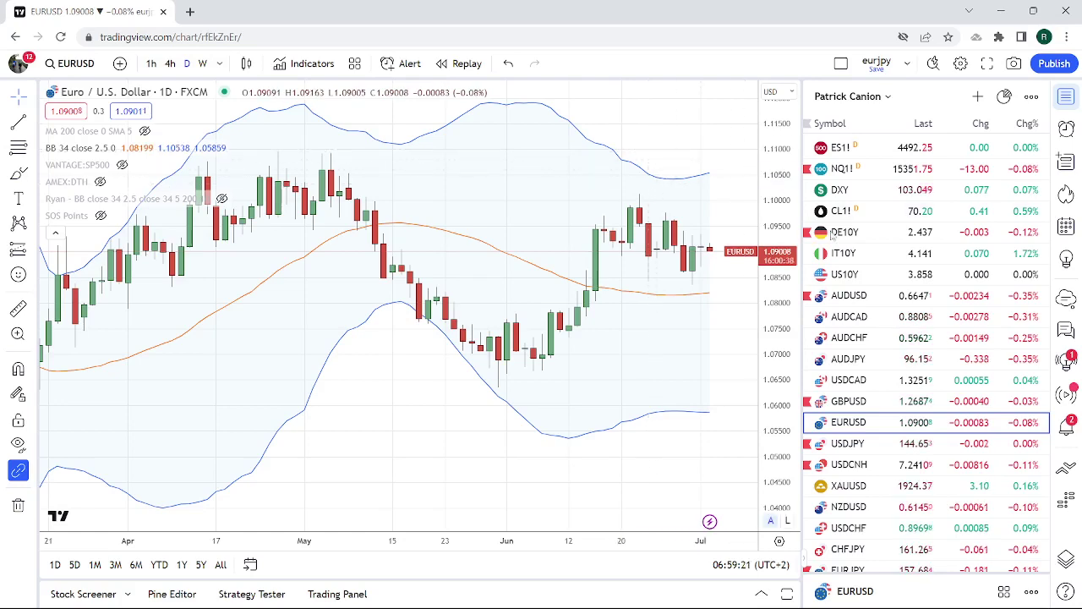
Load AUDUSD from the watchlist and view it on the 1-hour timeframe.
left_click(859, 299)
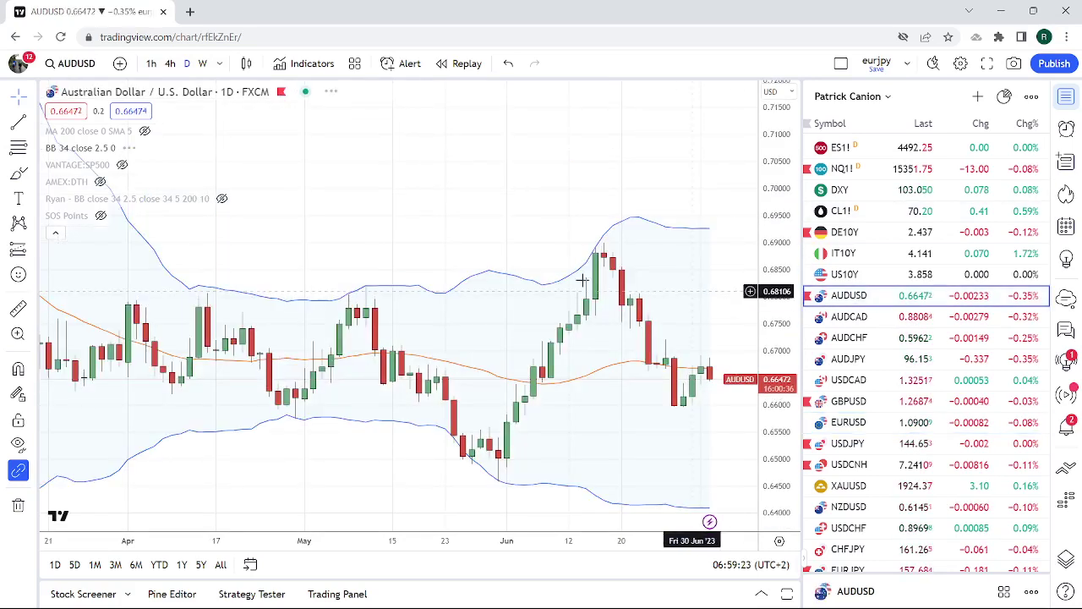
left_click(151, 63)
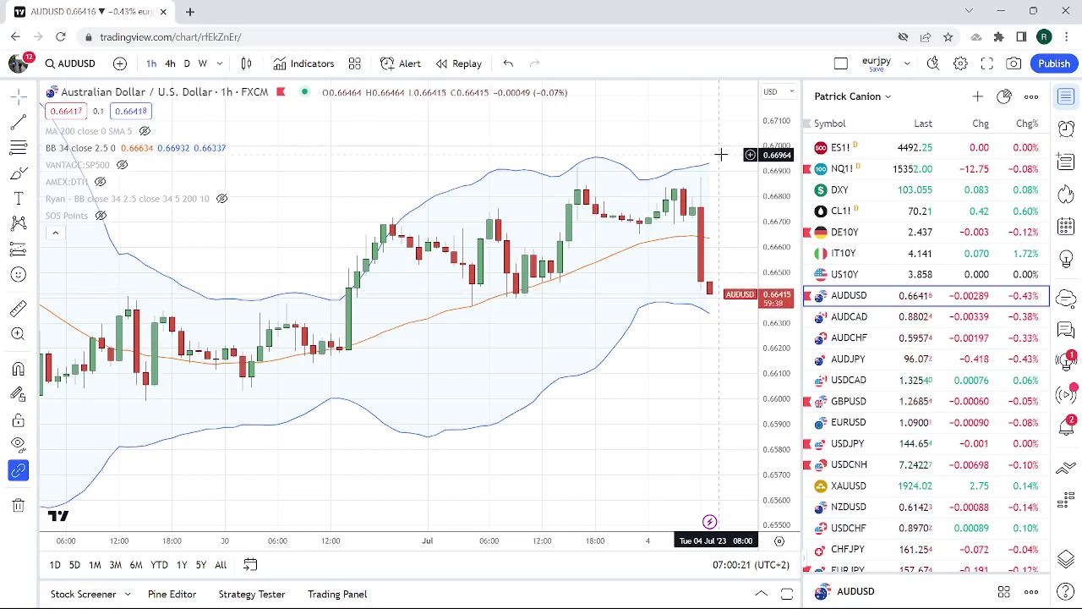
Load AUDJPY on daily candles and zoom out and back in over its daily history.
left_click(862, 360)
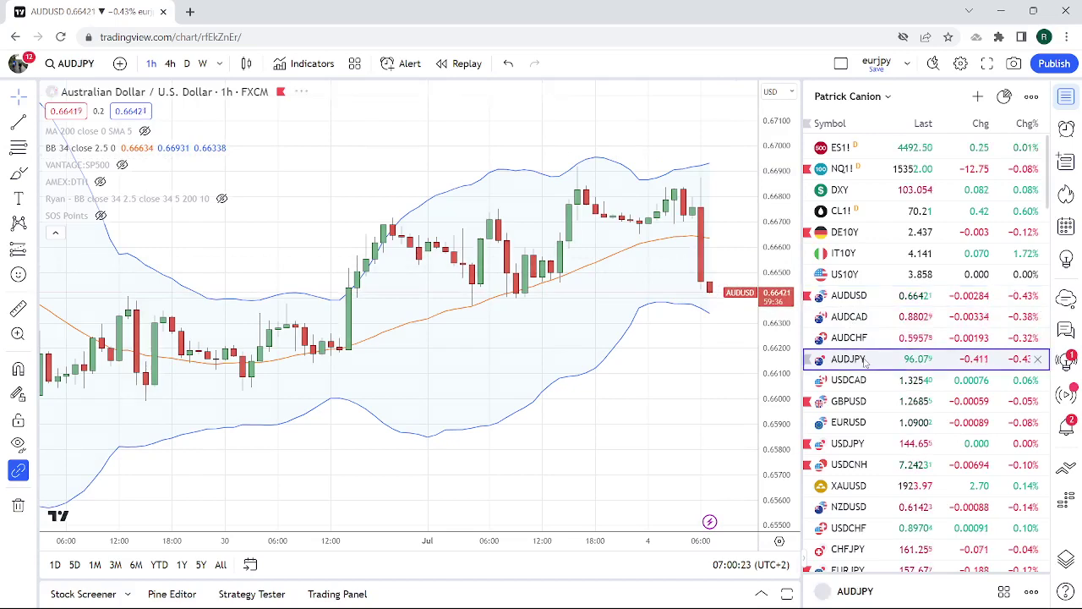
scroll(623, 417, "down", 2)
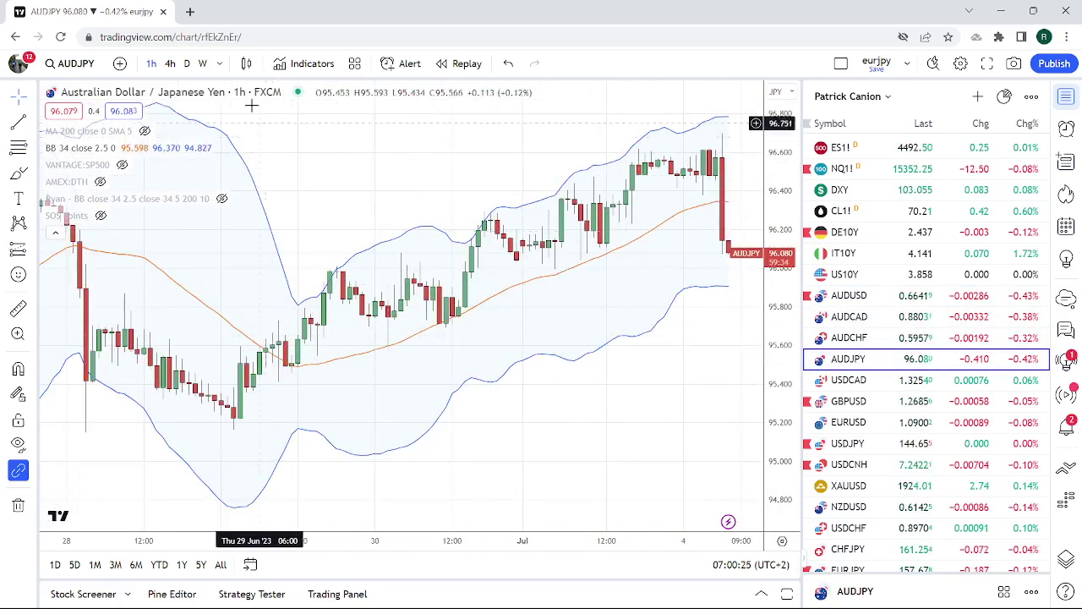
left_click(187, 63)
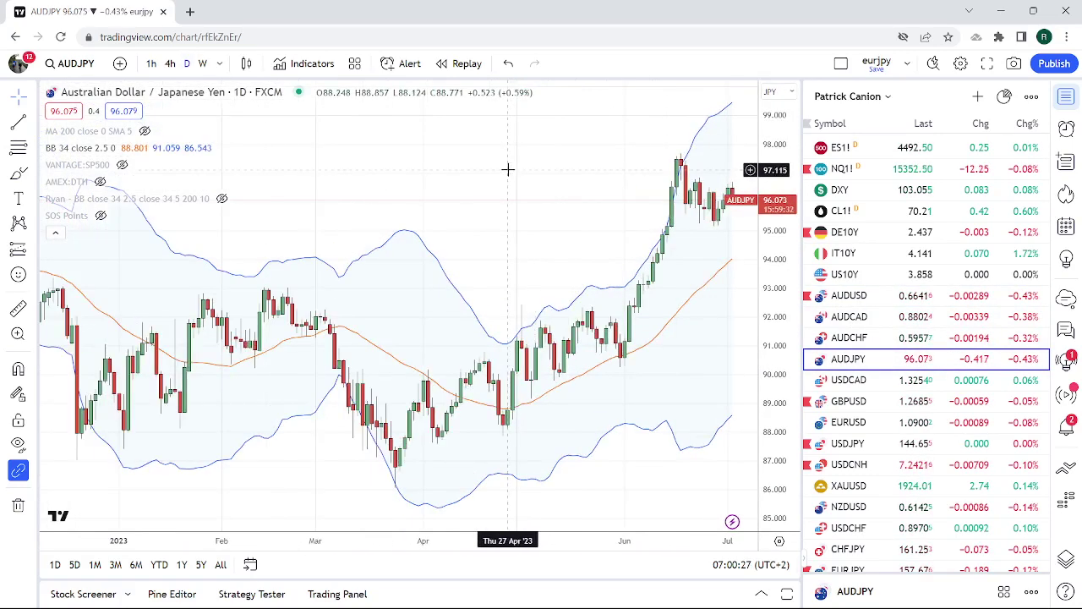
scroll(508, 169, "down", 3)
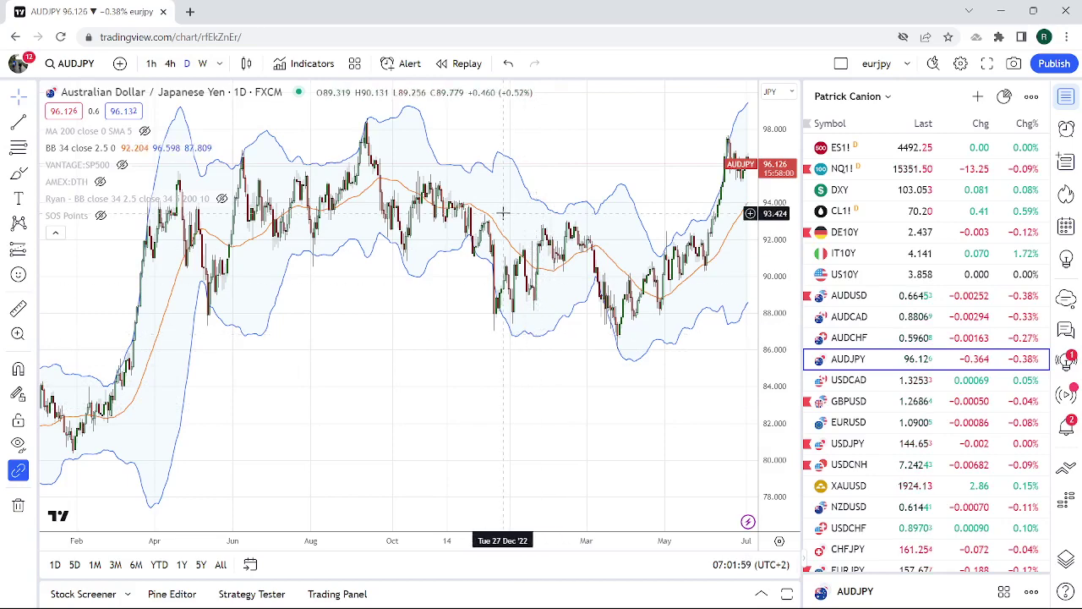
scroll(503, 213, "up", 6)
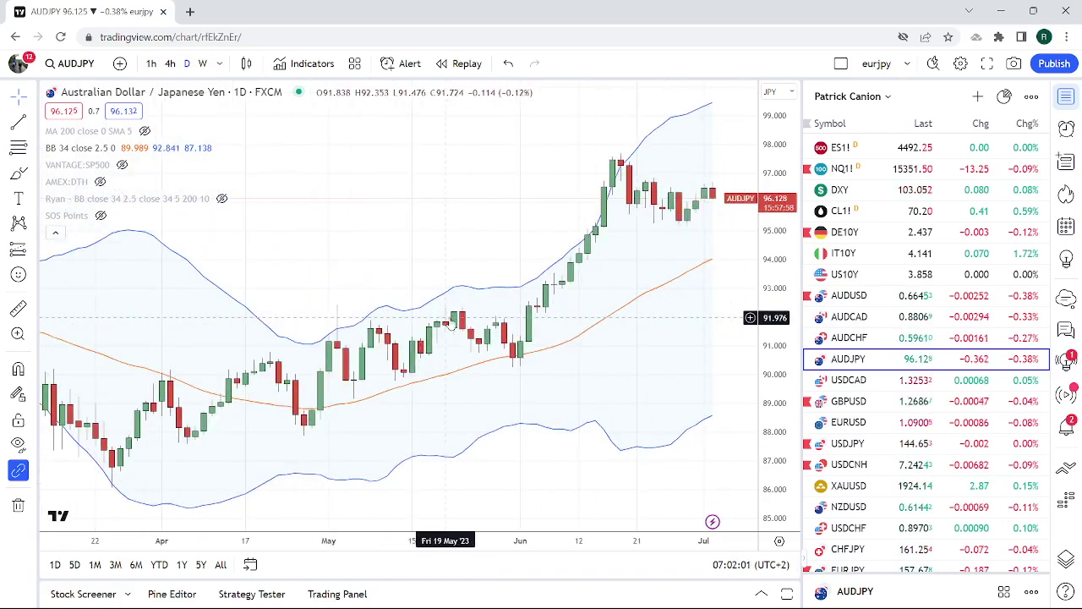
scroll(924, 310, "down", 4)
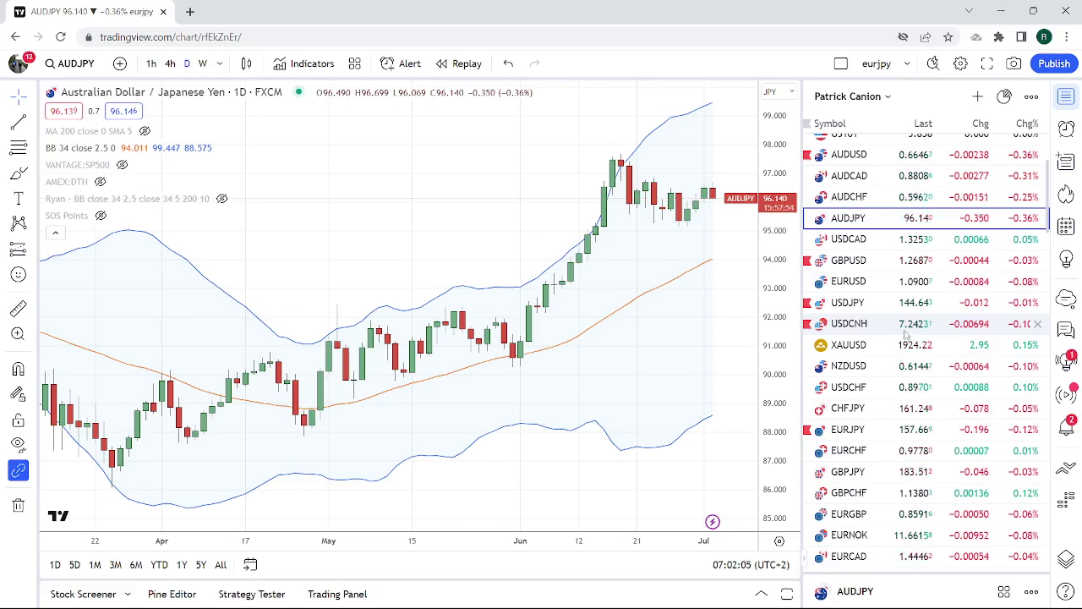
Load the EURCHF daily chart and browse up and down the rest of the watchlist.
left_click(869, 452)
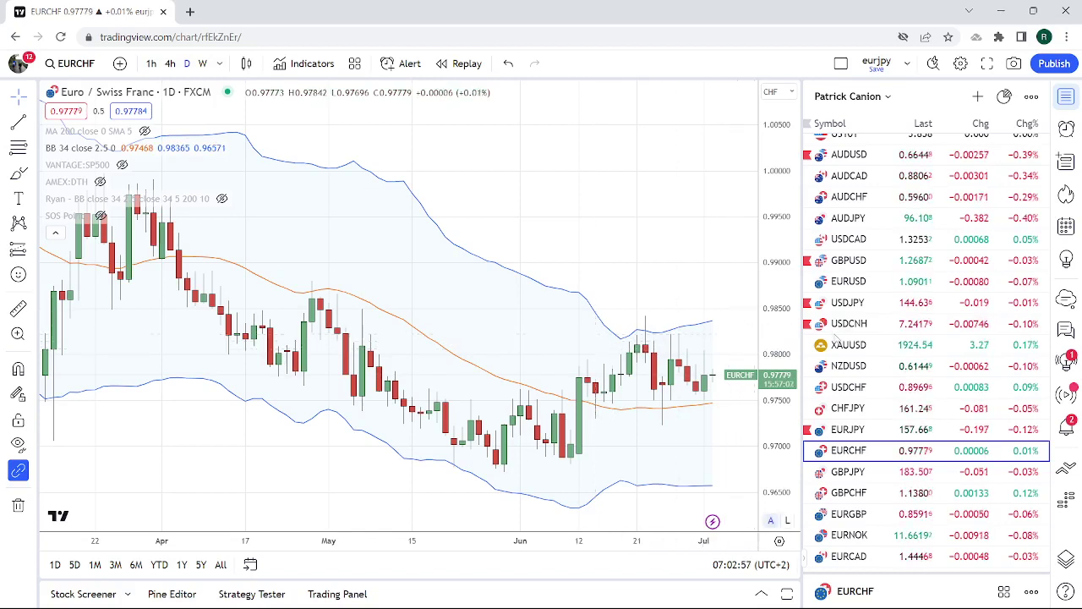
scroll(926, 434, "down", 3)
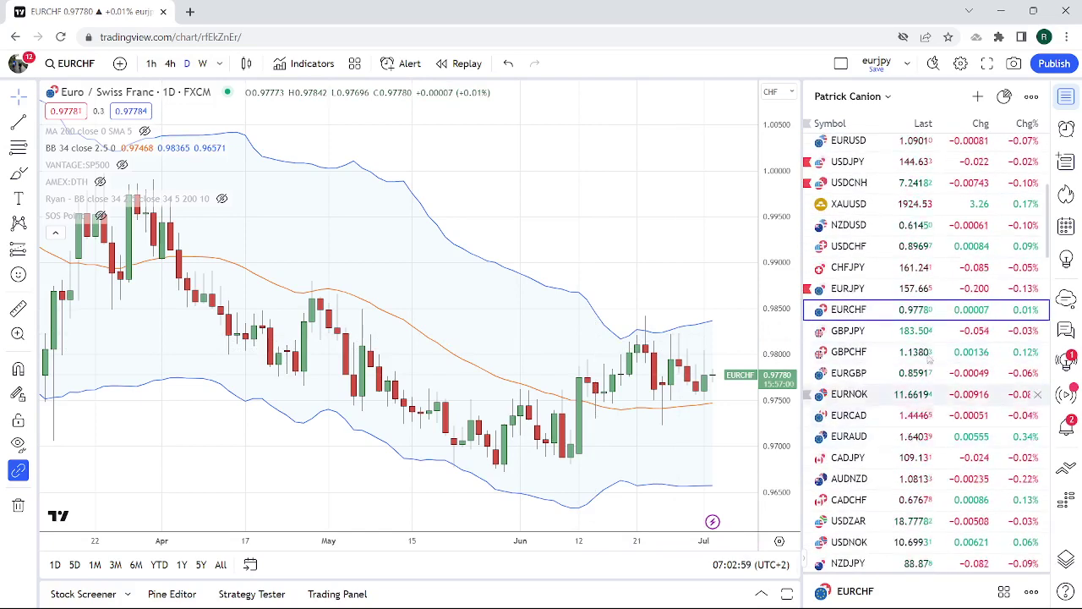
scroll(924, 420, "up", 5)
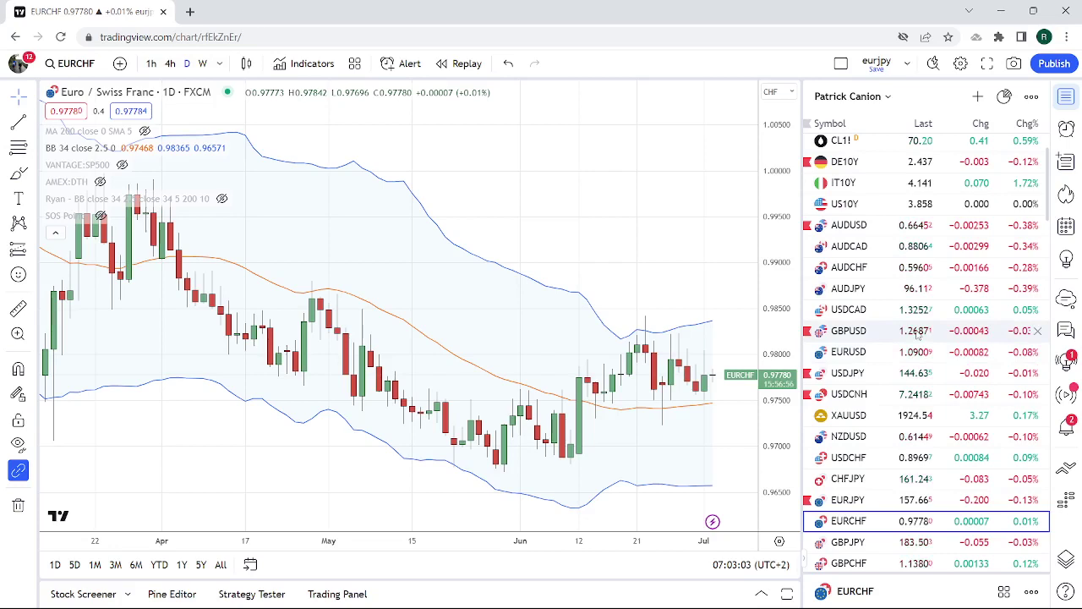
scroll(917, 335, "down", 7)
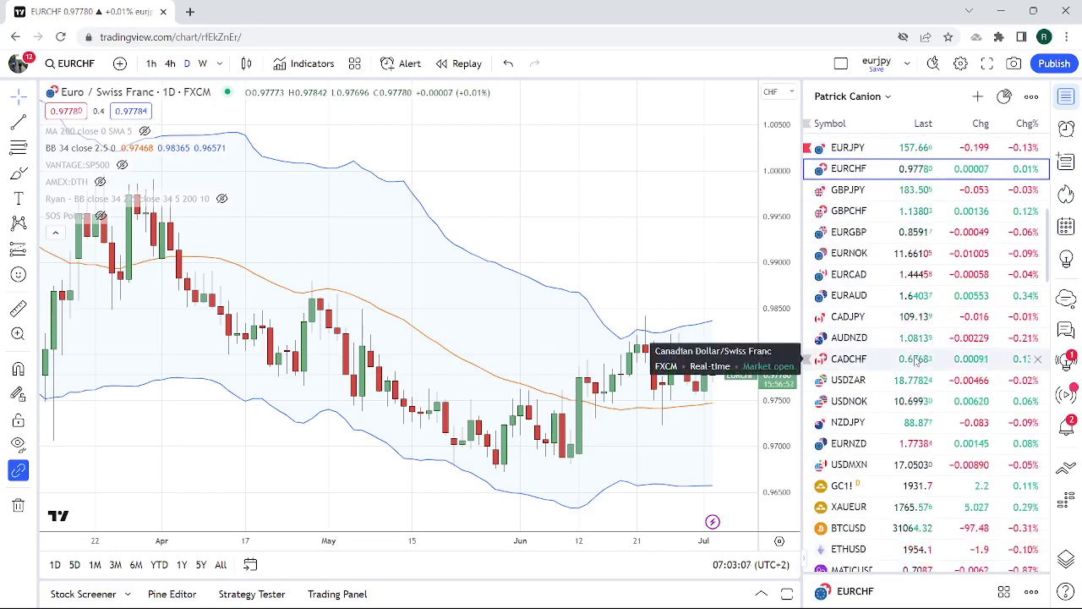
scroll(917, 361, "up", 3)
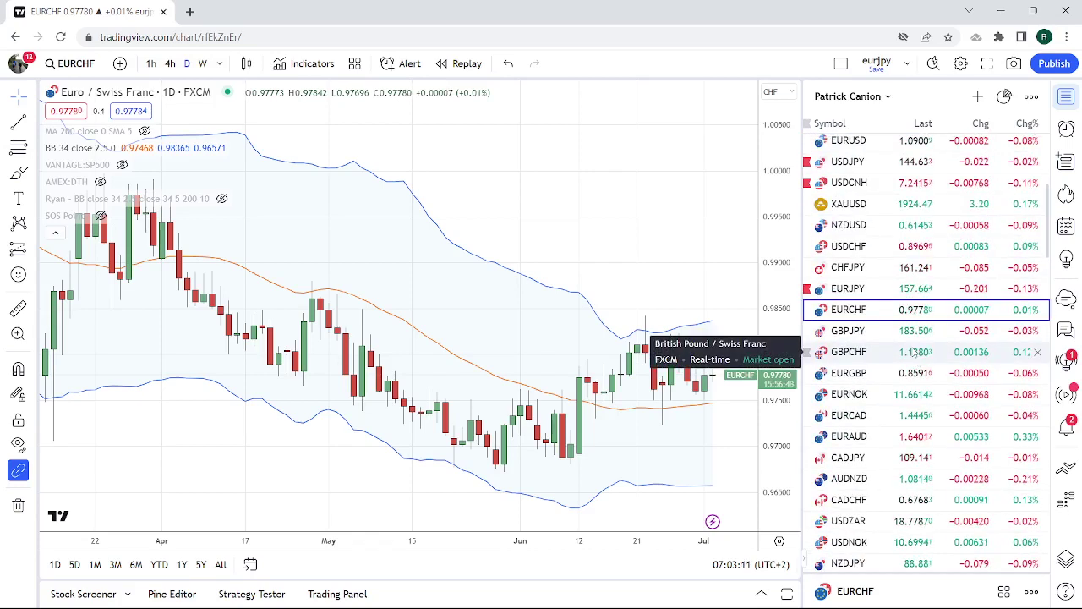
scroll(884, 296, "up", 2)
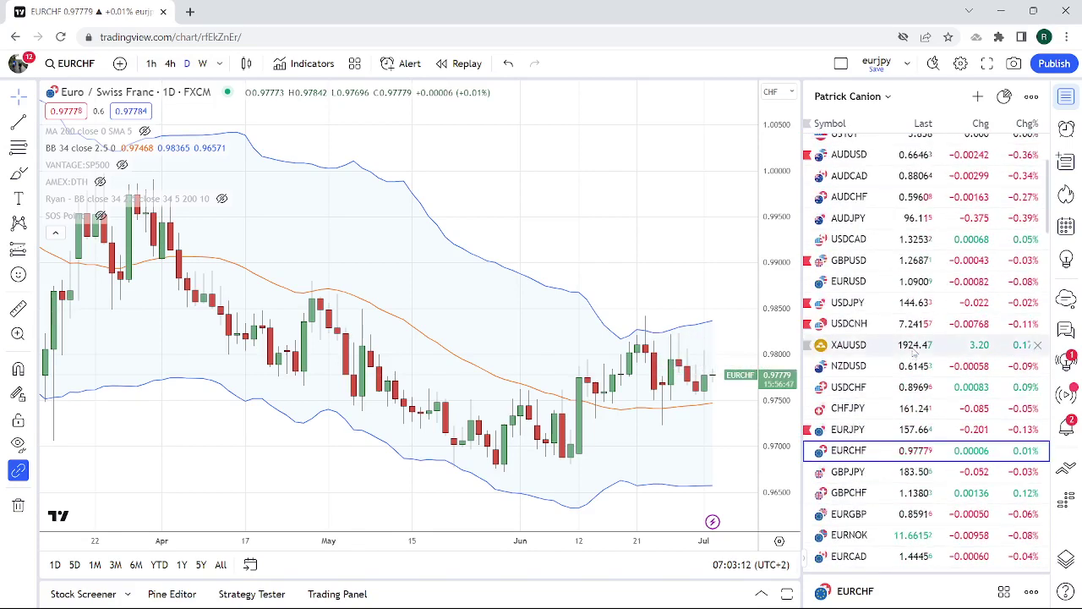
Load GBPUSD, zoom out on its daily view, then switch to the 1-hour timeframe.
left_click(850, 261)
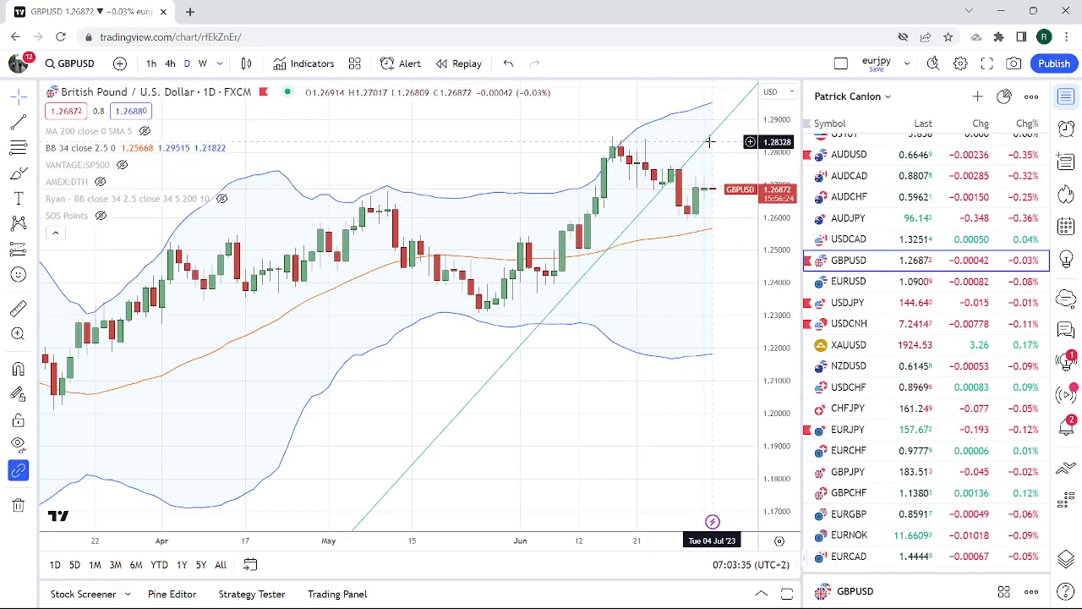
scroll(669, 279, "down", 5)
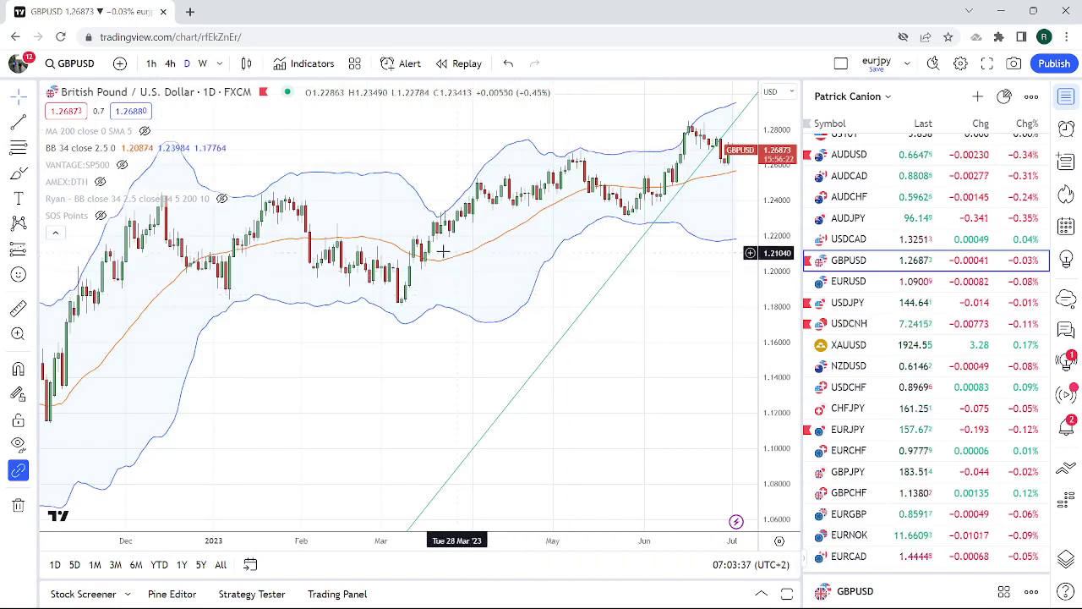
left_click(152, 63)
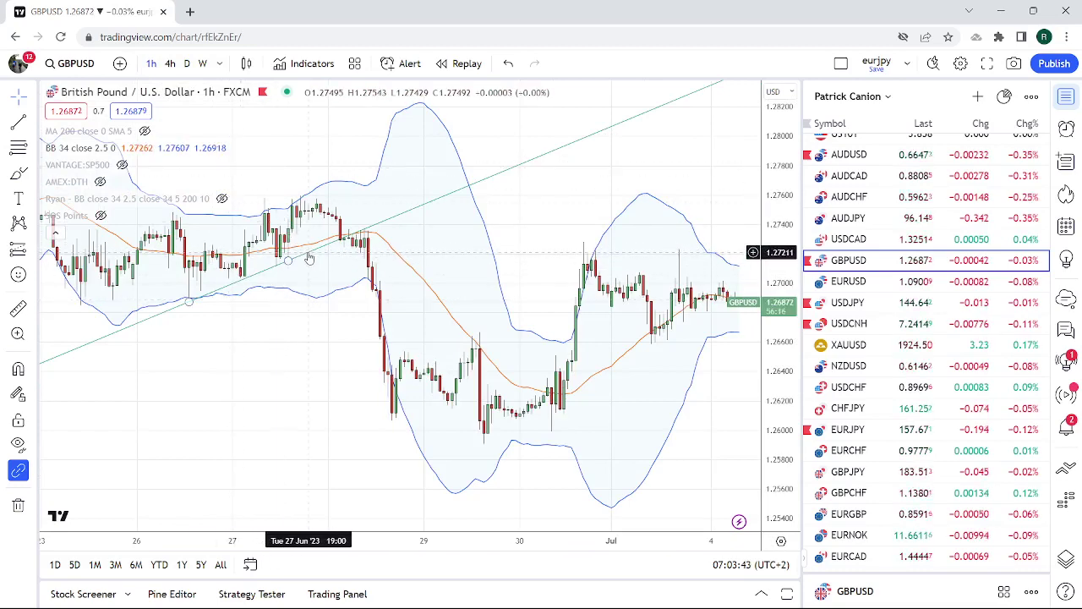
Remove the green trendline from the hourly GBPUSD chart and return to daily candles.
right_click(308, 258)
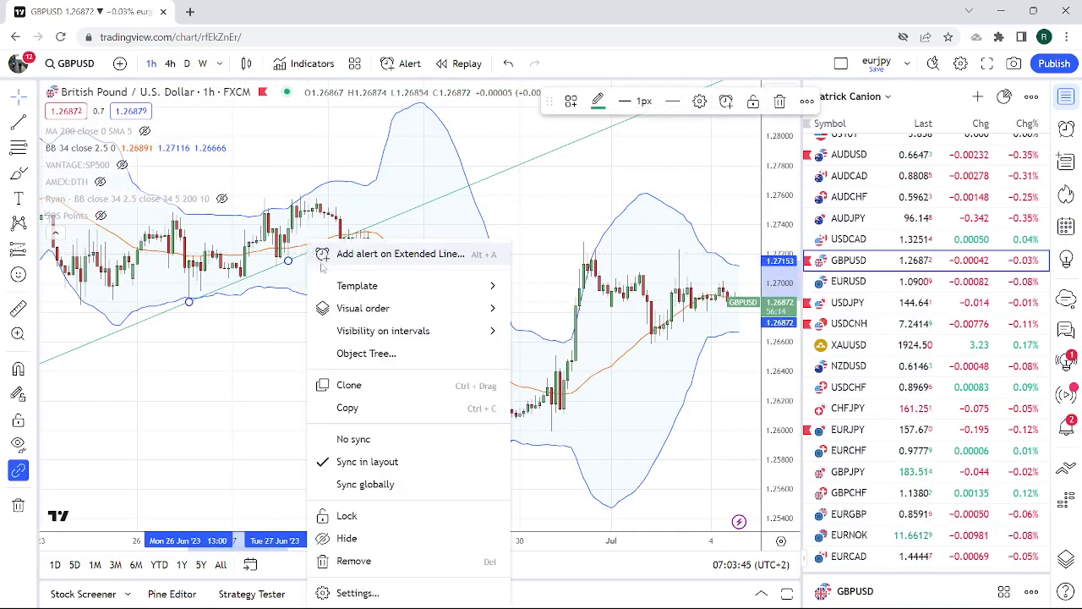
left_click(353, 561)
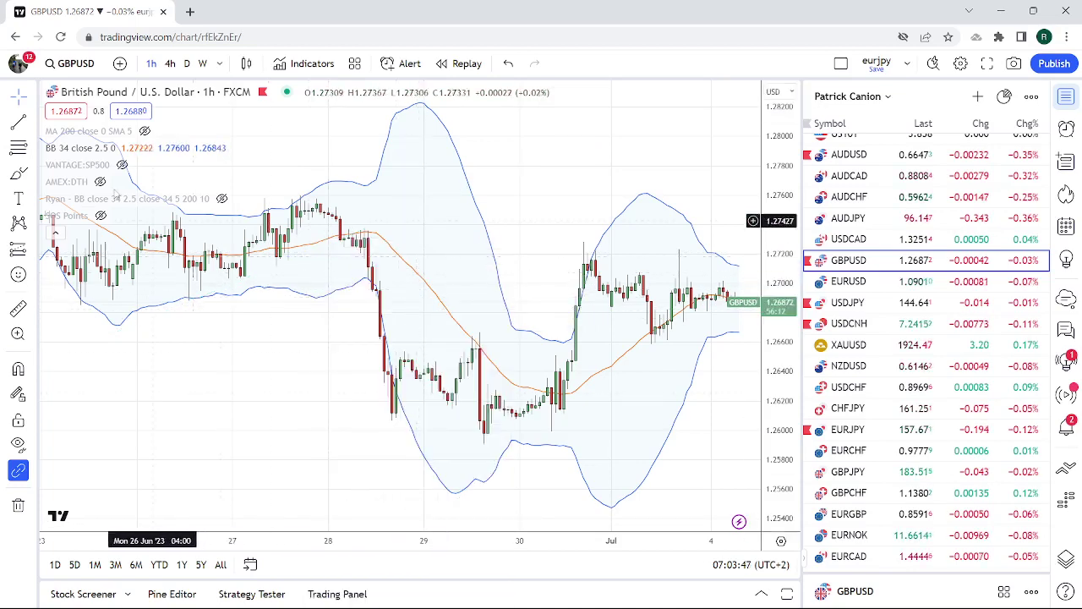
scroll(480, 389, "down", 3)
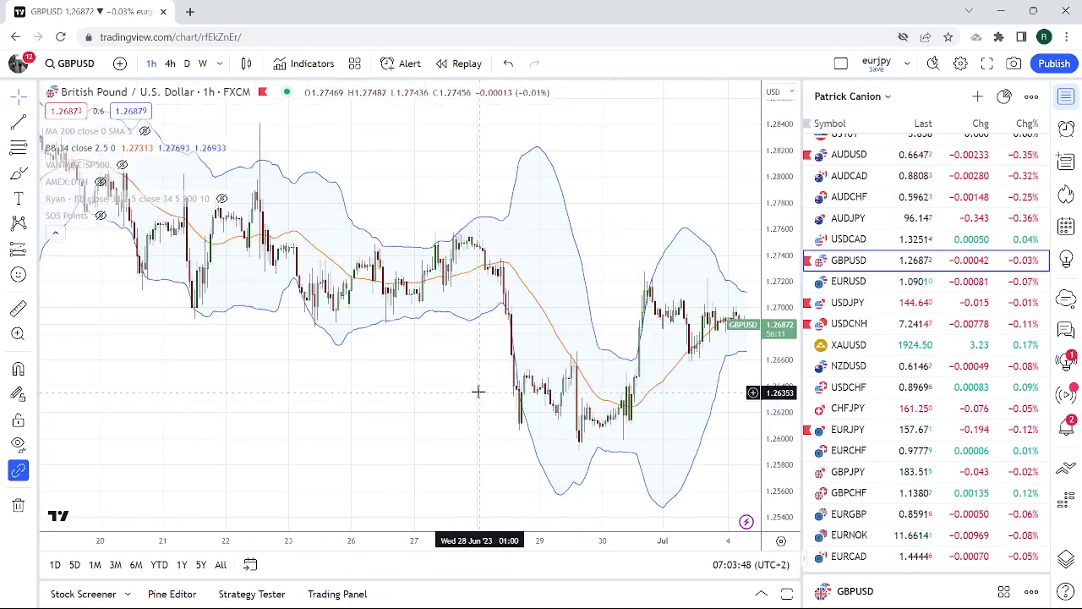
left_click(187, 63)
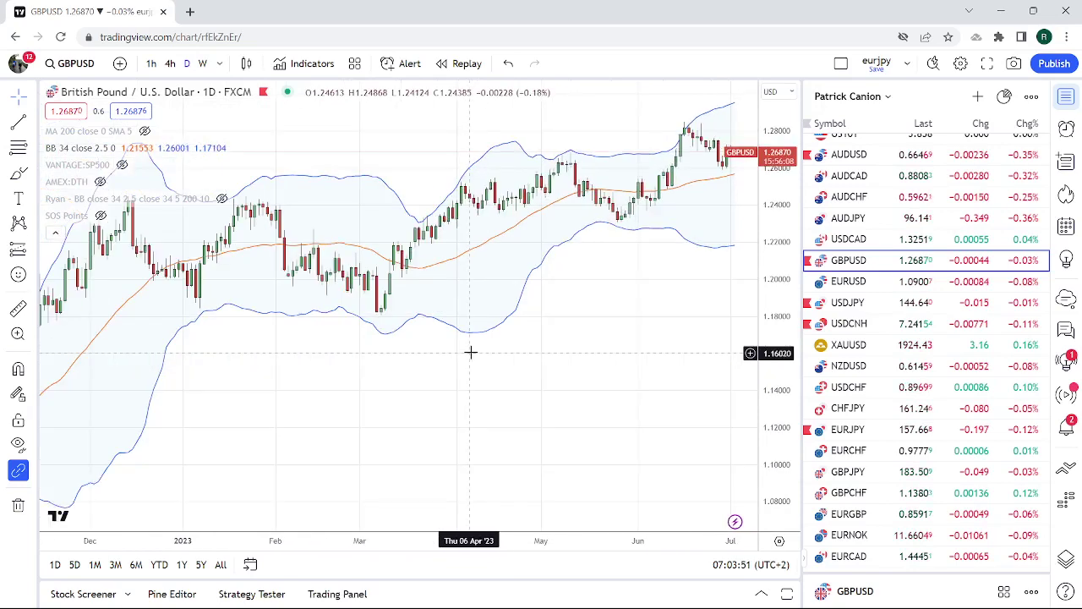
scroll(471, 354, "up", 3)
scroll(503, 353, "up", 2)
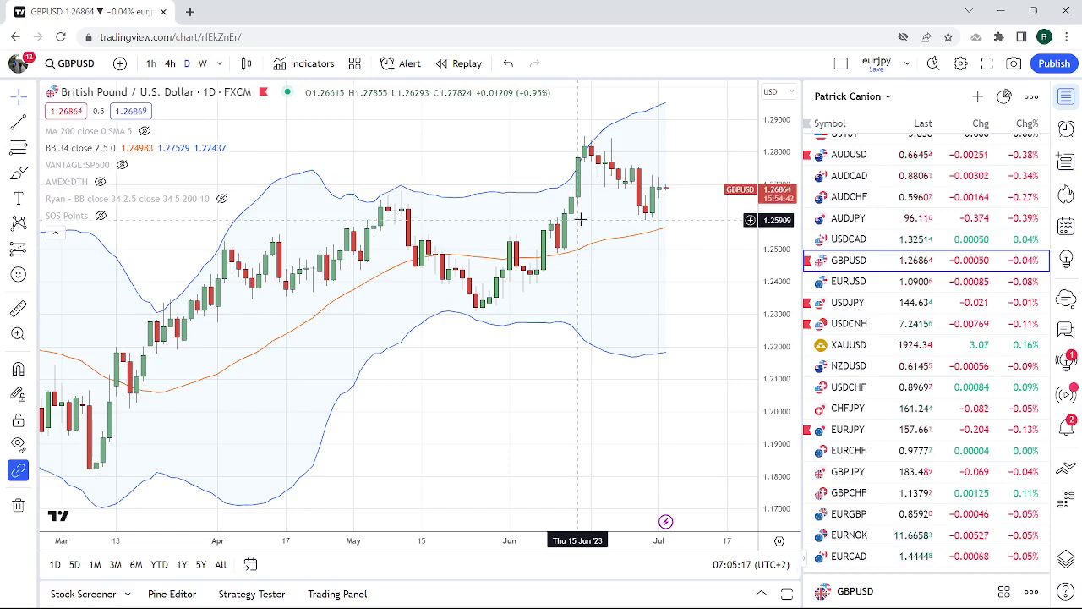
Load GBPJPY on weekly candles and zoom the chart out and back in.
left_click(845, 471)
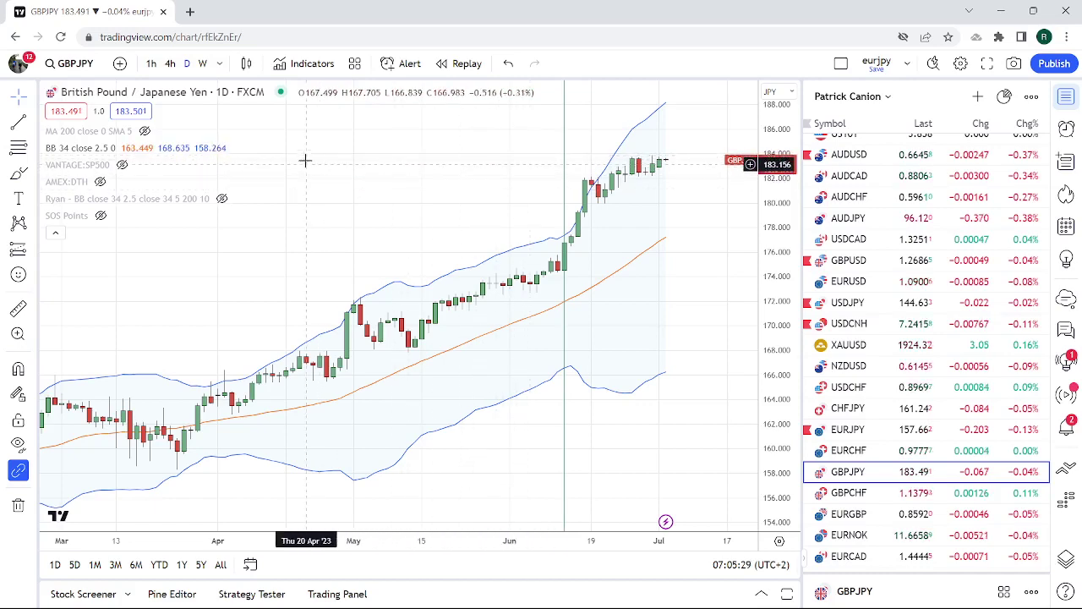
left_click(203, 63)
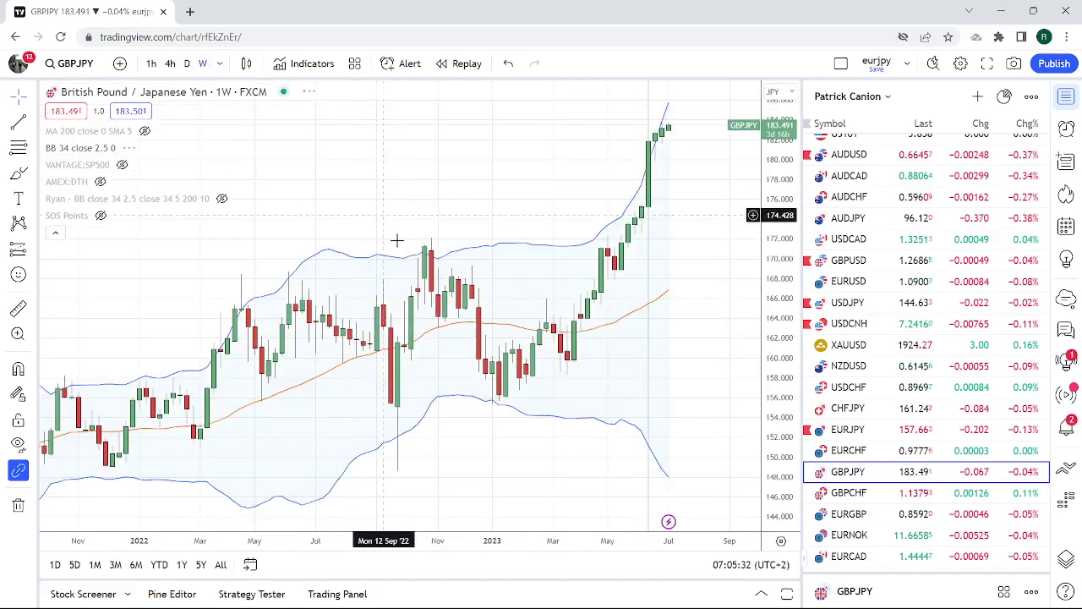
scroll(397, 241, "down", 10)
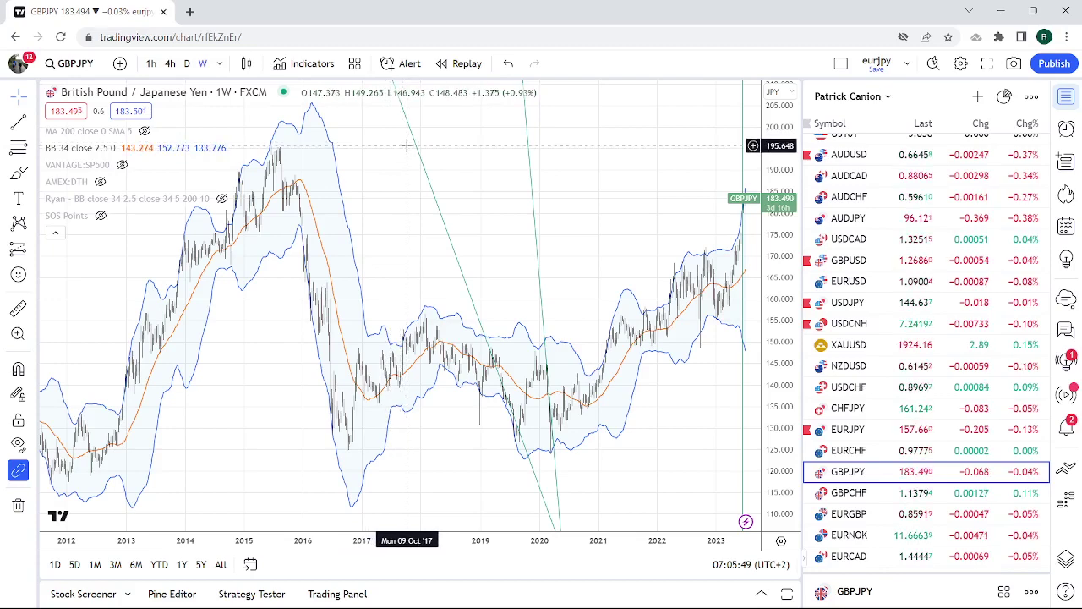
scroll(394, 262, "up", 10)
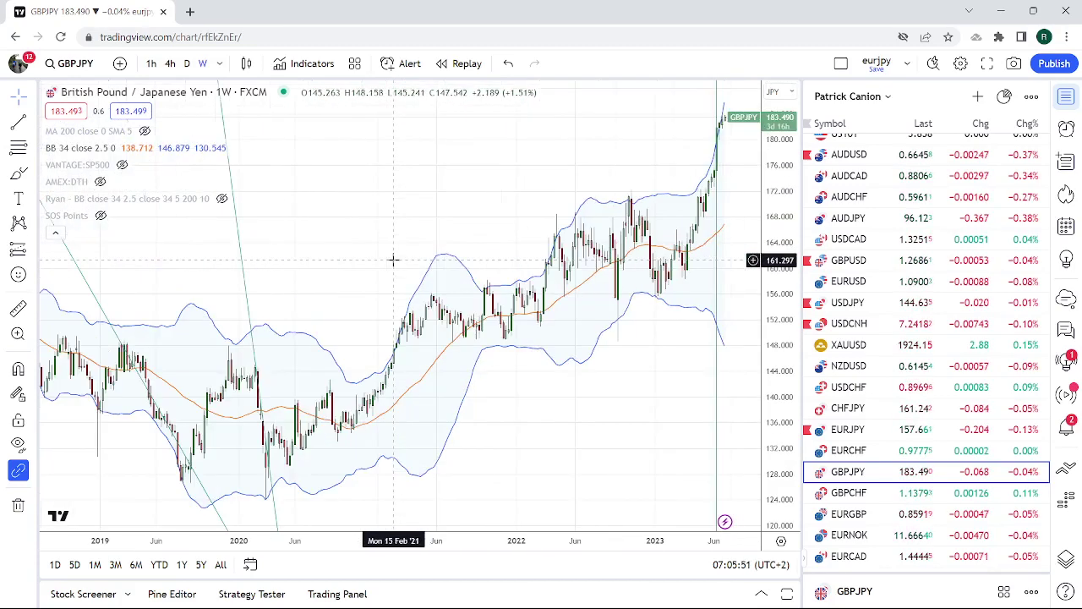
scroll(394, 262, "down", 3)
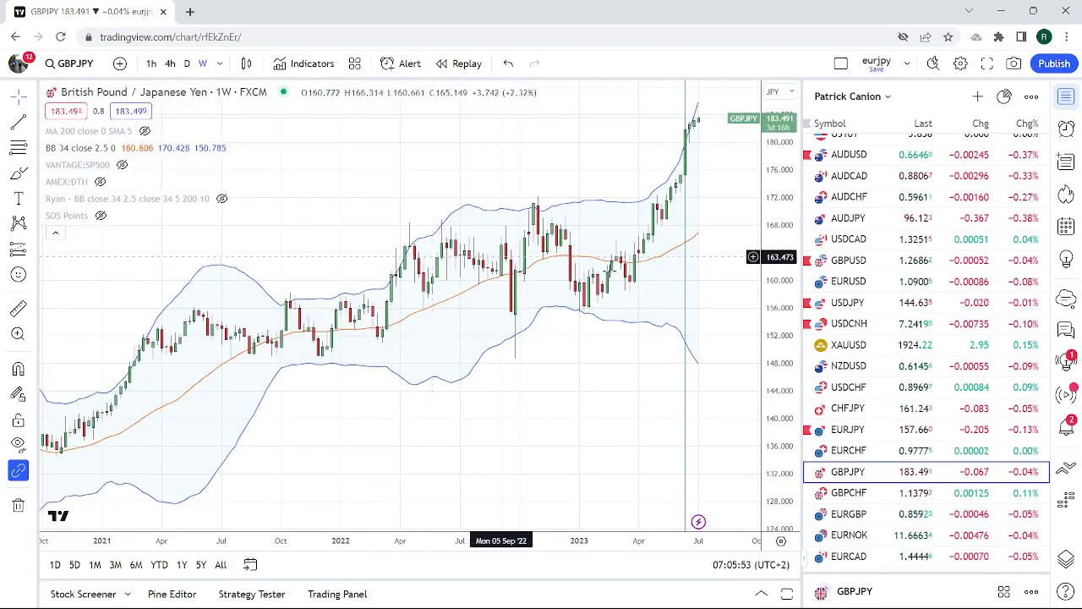
Hide the vertical extended line on the weekly GBPJPY chart, with price near 183.50.
right_click(687, 308)
mouse_move(686, 309)
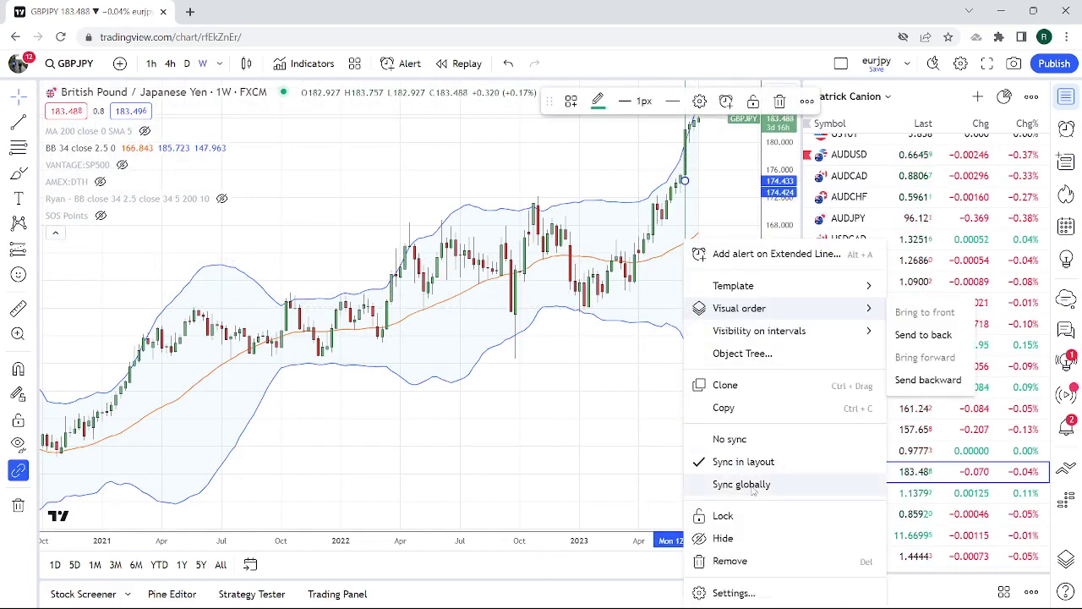
left_click(719, 538)
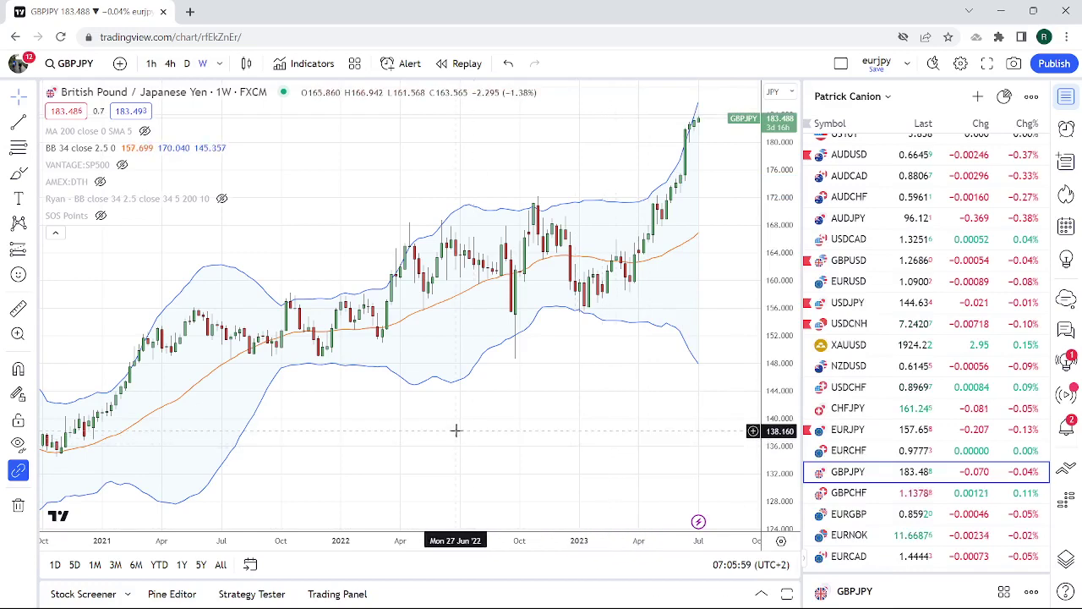
scroll(457, 436, "up", 4)
scroll(456, 448, "down", 2)
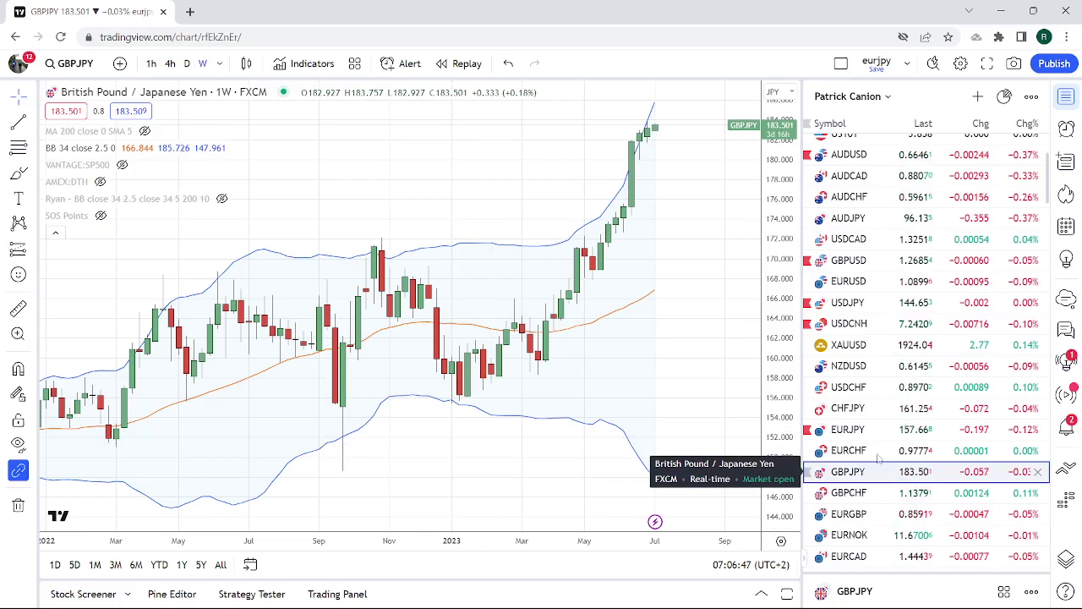
Load CHFJPY from the watchlist and adjust the weekly chart's visible time range.
left_click(849, 387)
left_click(853, 408)
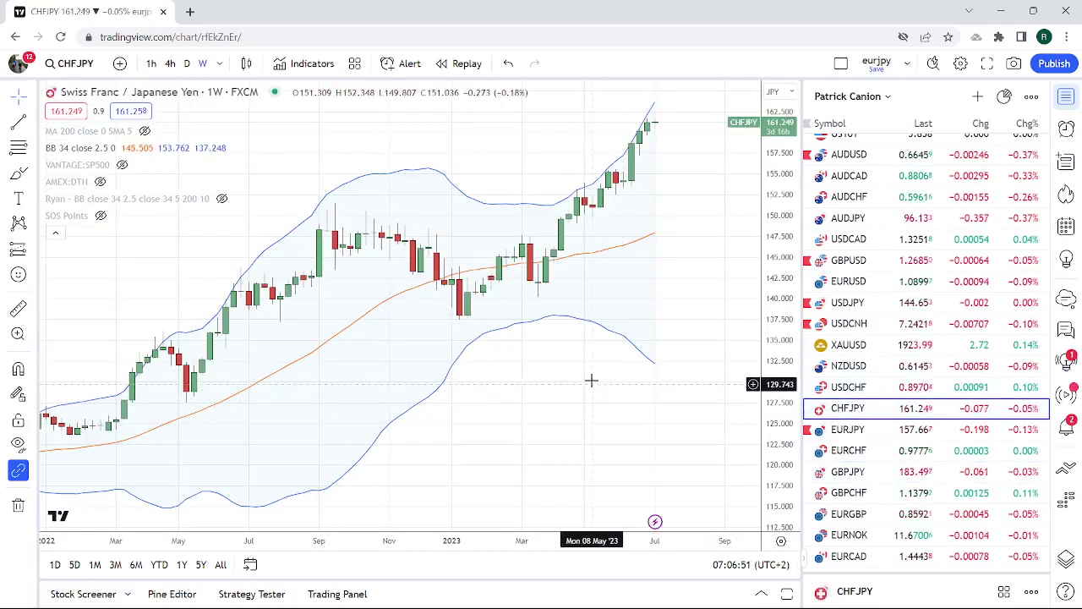
scroll(592, 381, "down", 2)
scroll(592, 381, "down", 1)
scroll(591, 380, "up", 2)
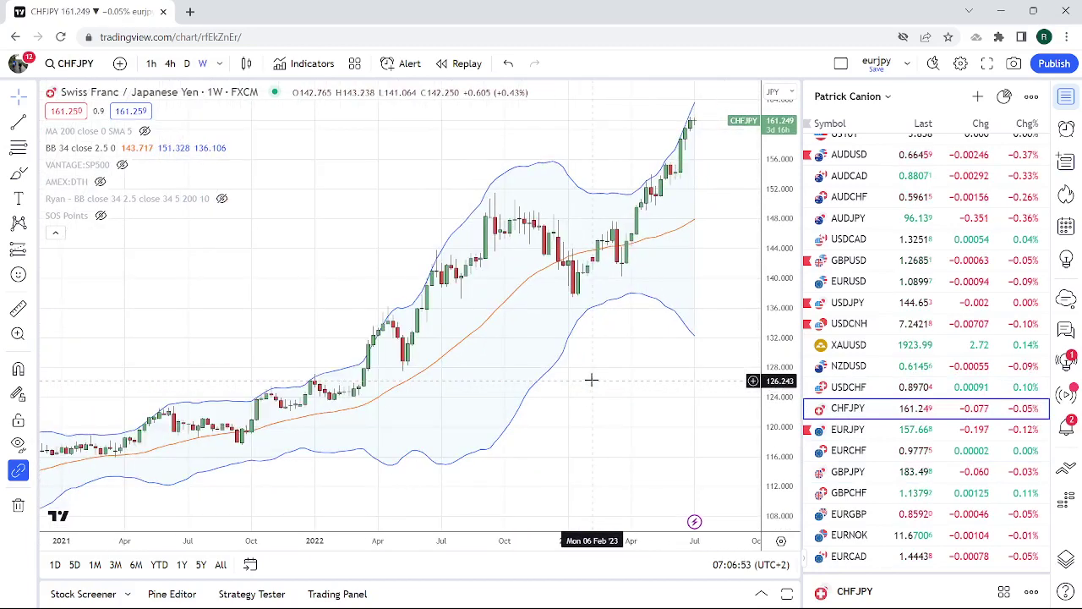
scroll(592, 381, "up", 1)
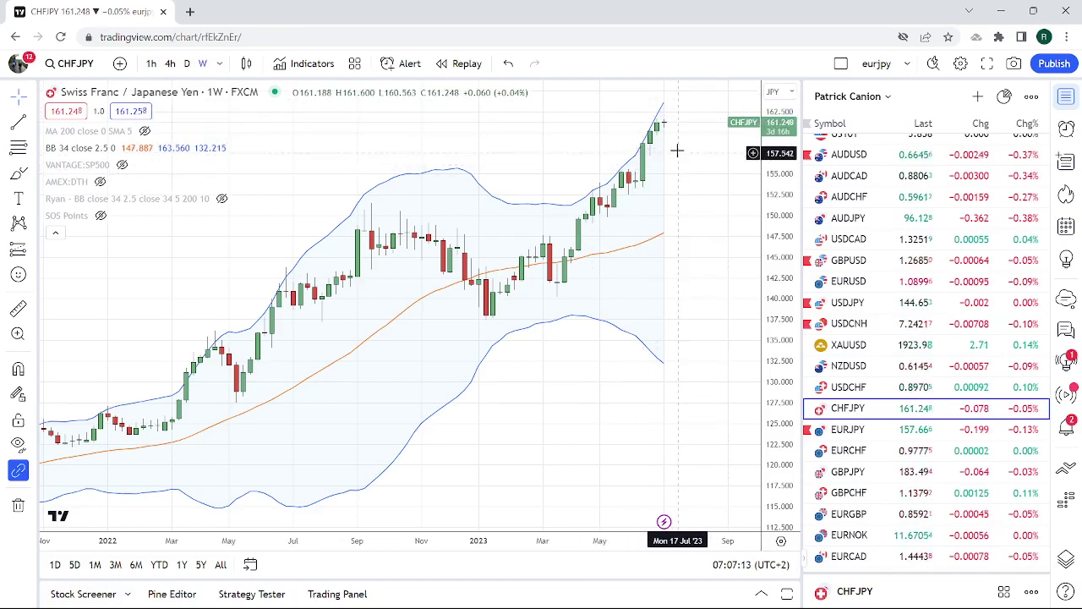
scroll(886, 328, "up", 2)
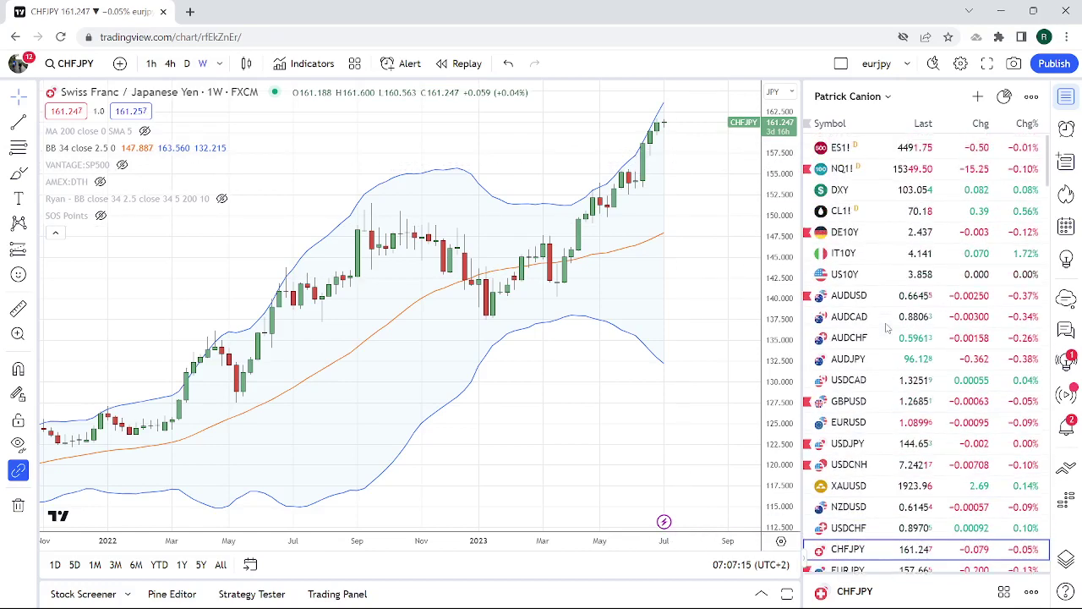
Load USDZAR on daily candles, then scroll the watchlist toward the next pairs.
scroll(887, 328, "down", 5)
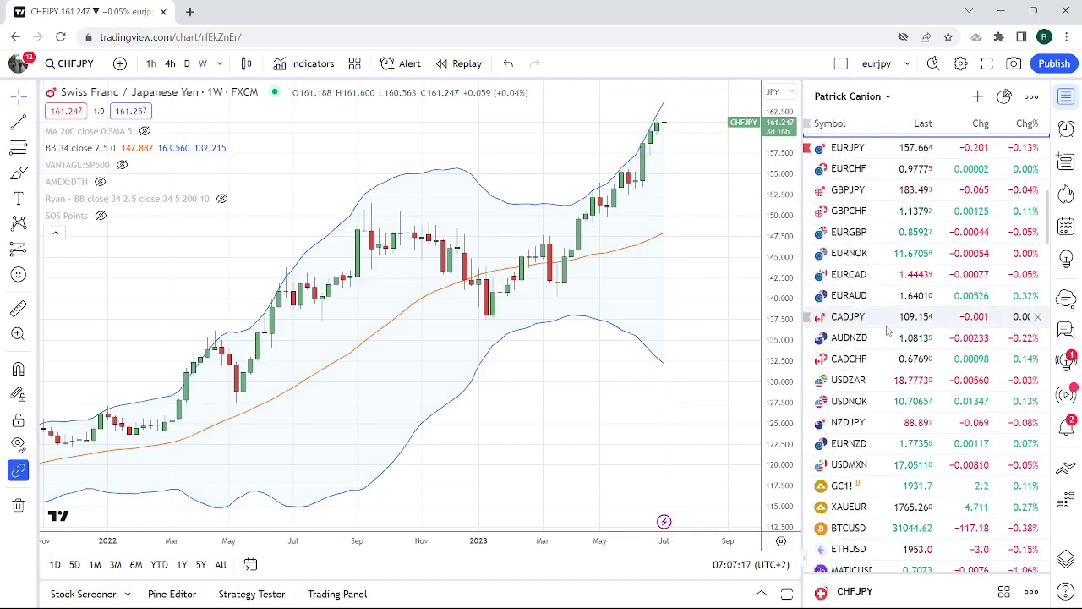
left_click(884, 380)
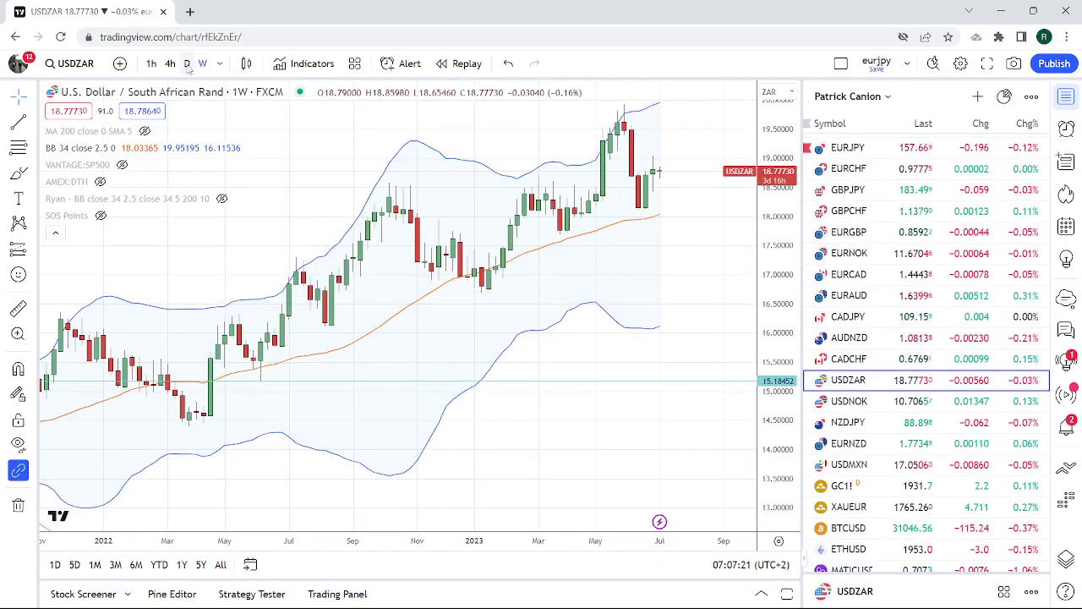
left_click(187, 64)
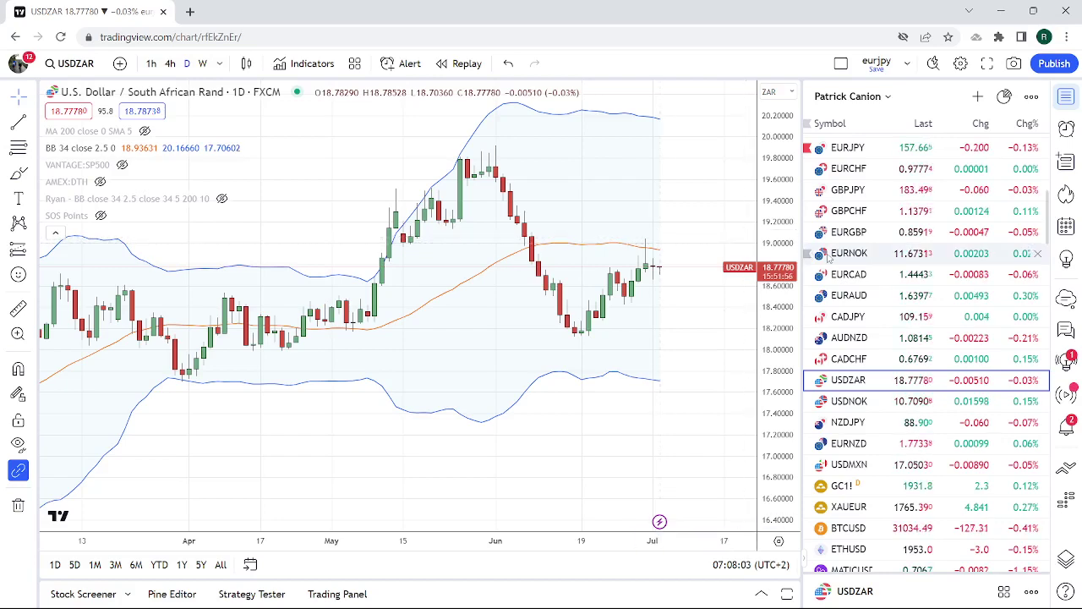
scroll(901, 258, "down", 1)
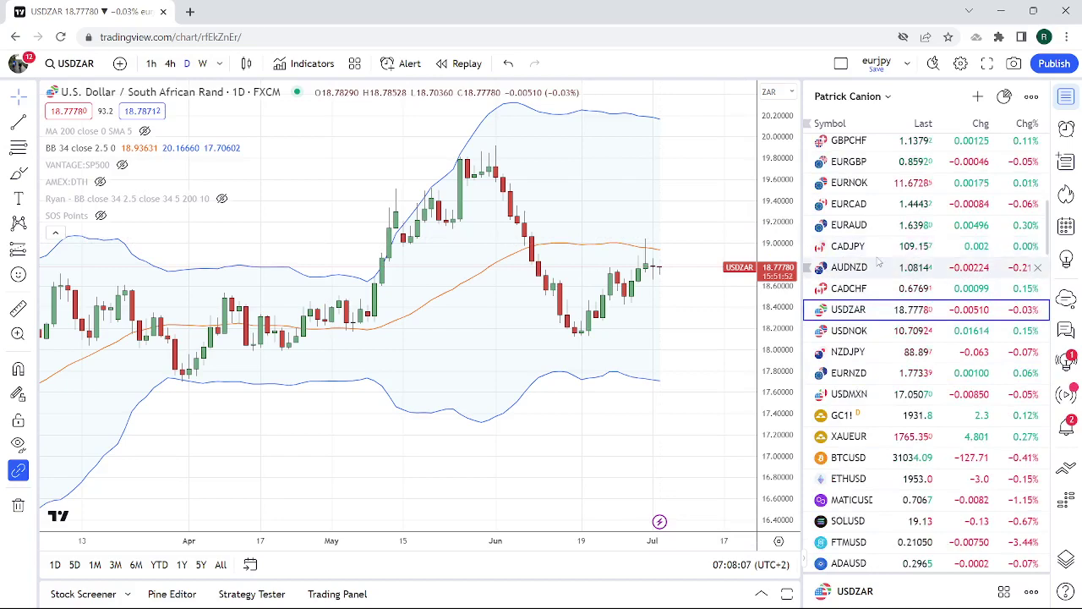
scroll(879, 282, "down", 1)
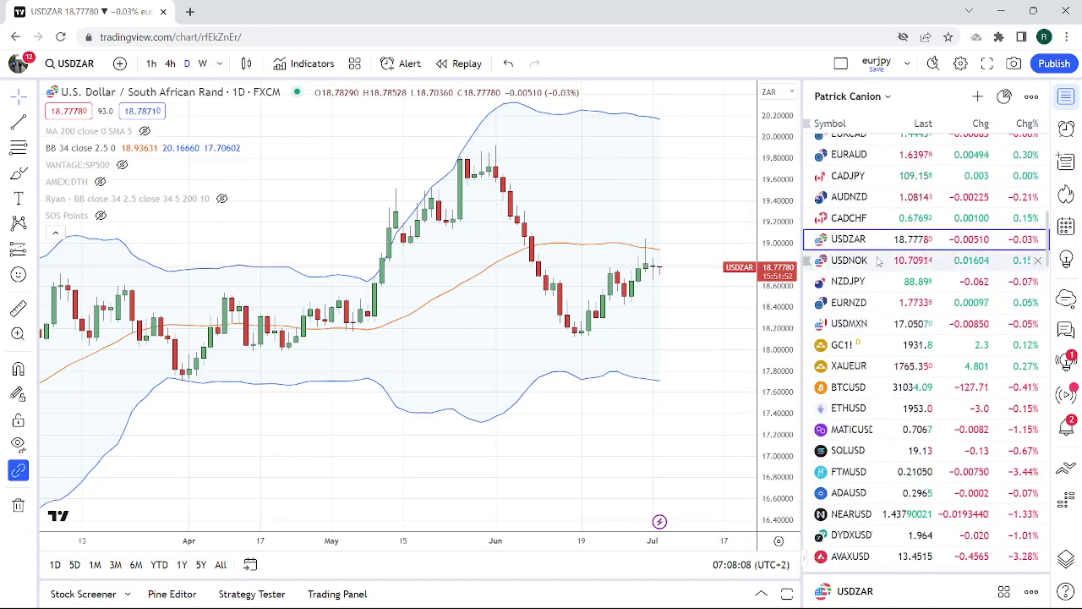
Bring up the USD/NOK daily chart and zoom out to review its history.
left_click(875, 262)
scroll(579, 233, "down", 4)
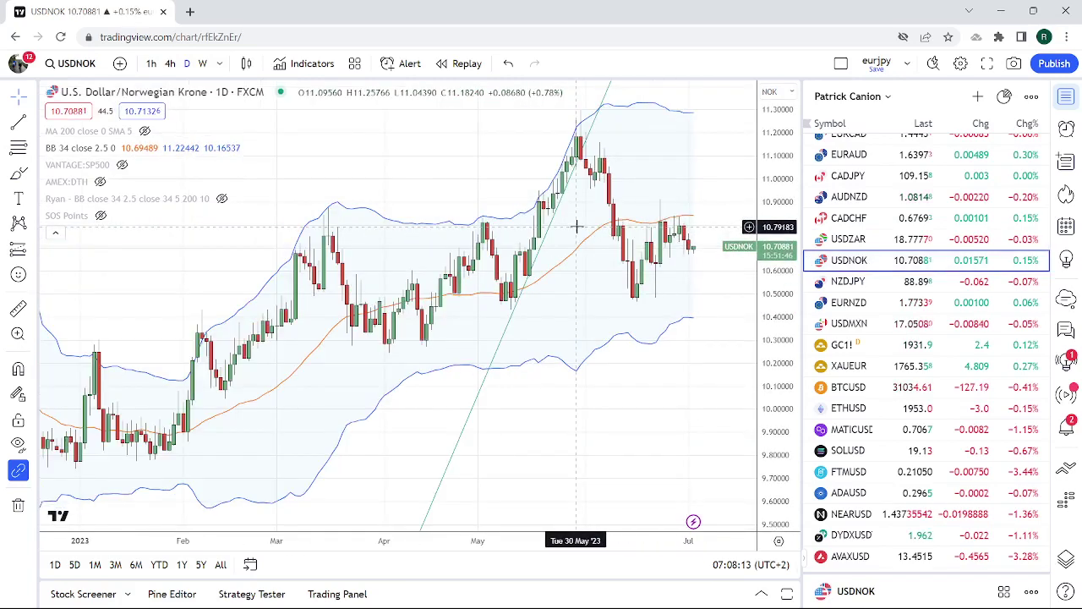
scroll(582, 233, "down", 1)
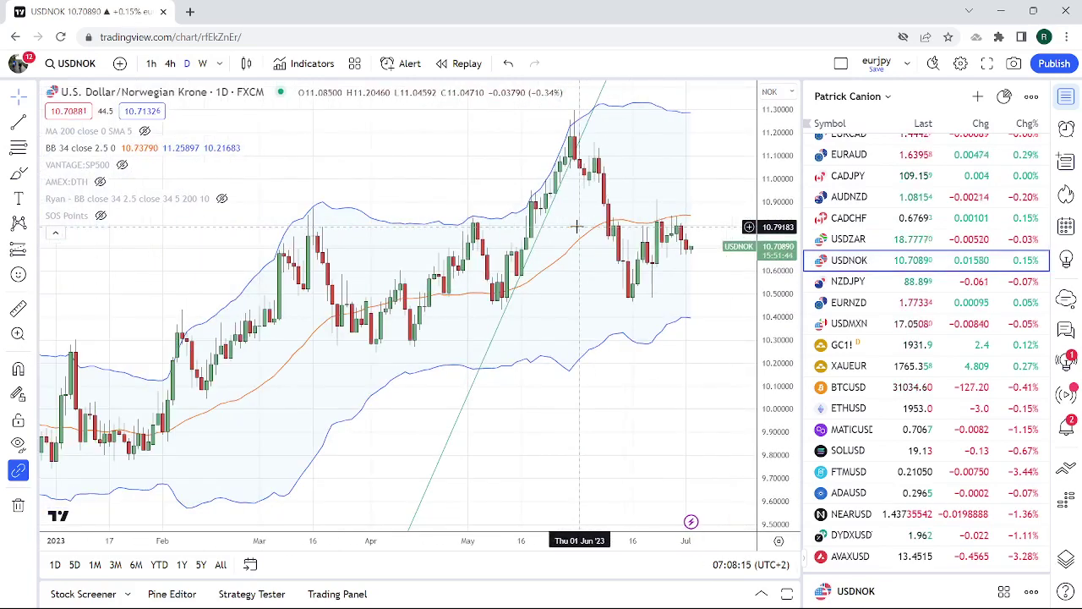
scroll(993, 283, "up", 3)
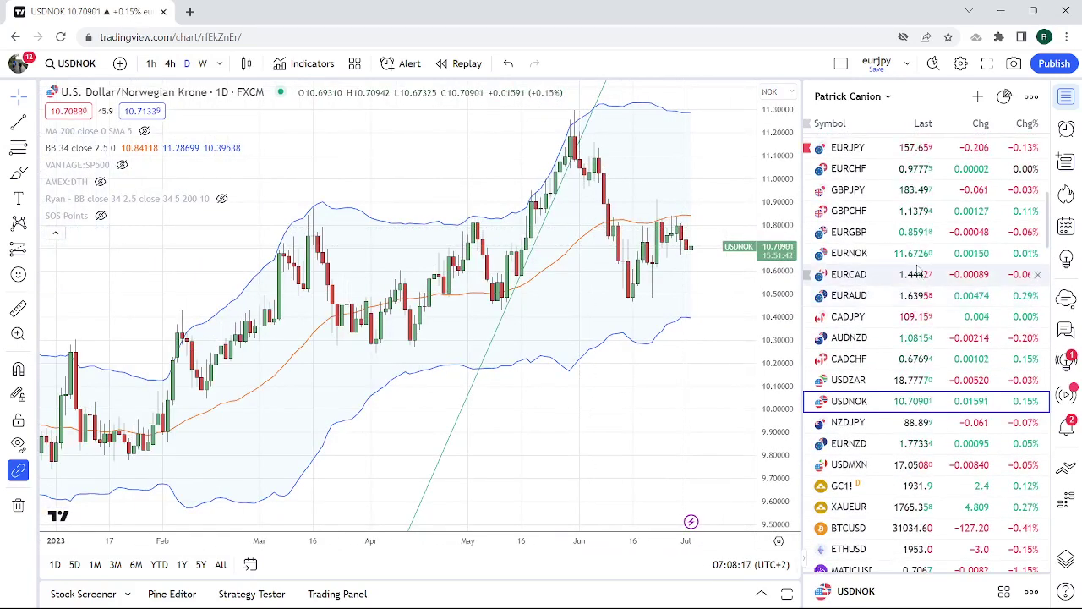
Switch to the EUR/NOK daily chart and return the watchlist to the top.
left_click(964, 253)
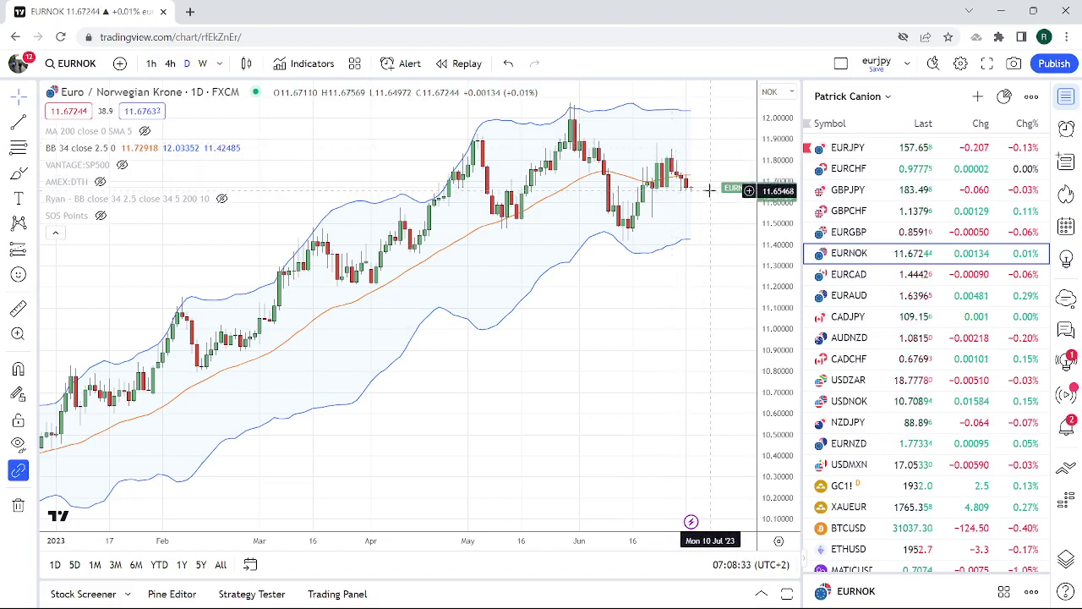
scroll(941, 336, "up", 3)
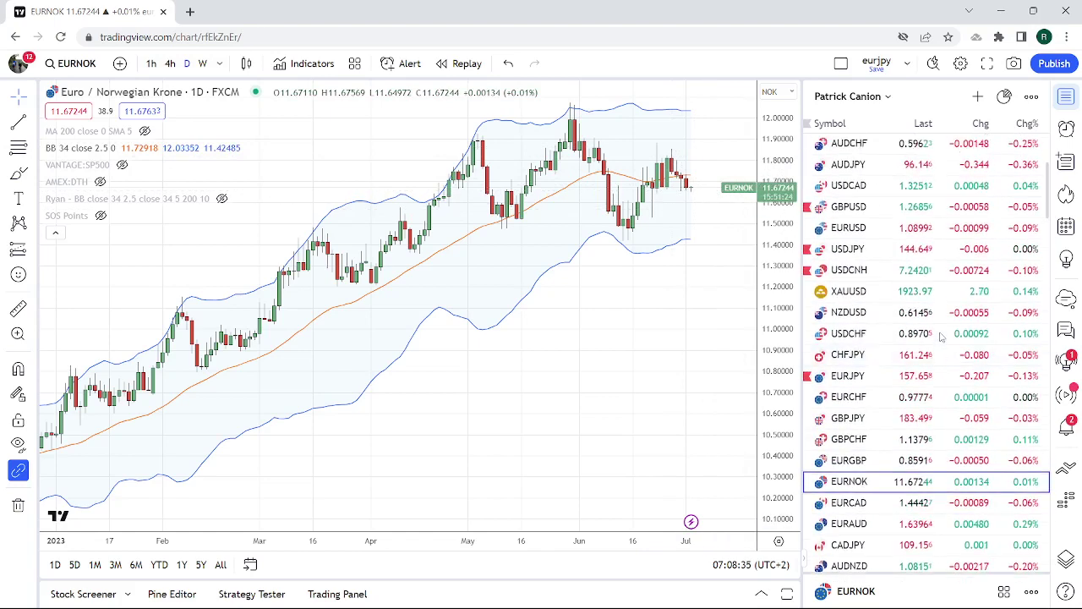
scroll(941, 337, "up", 2)
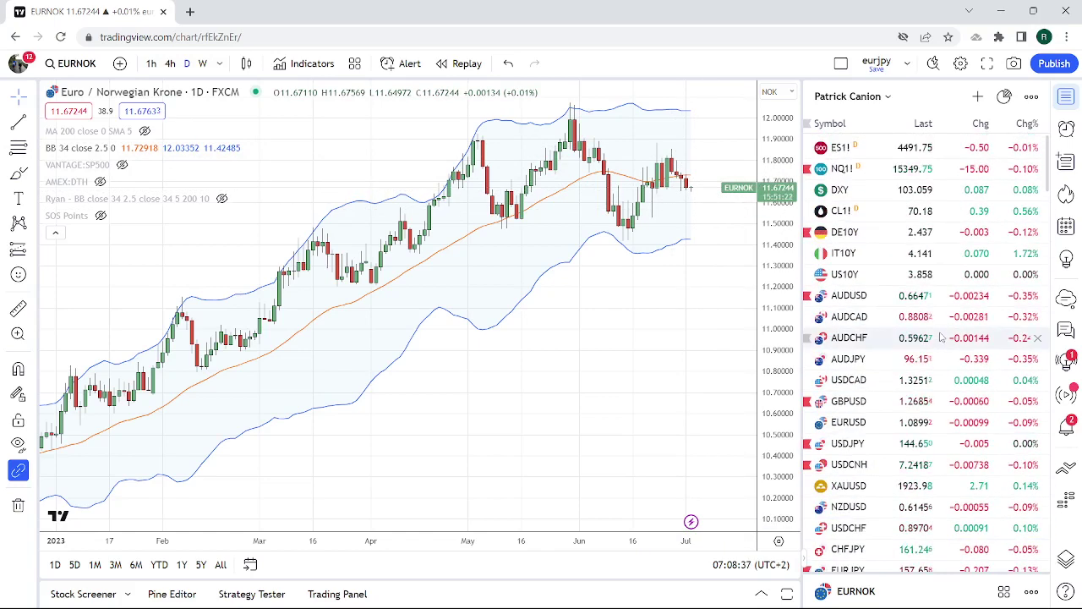
Show CL1! crude oil daily, zooming out to 2022 and back in to 2023 against the Bollinger Bands.
left_click(879, 211)
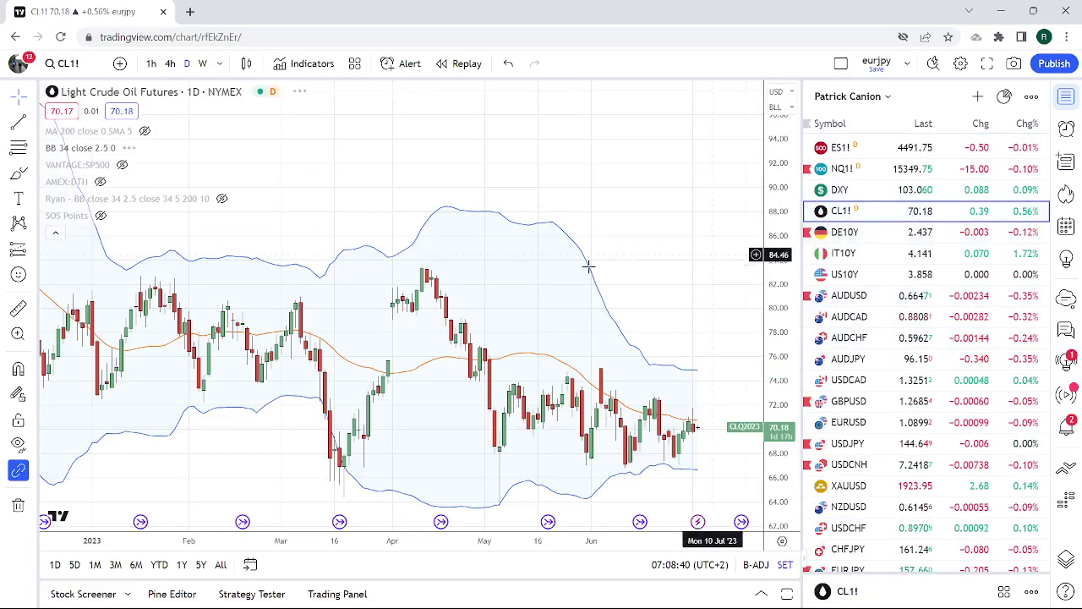
scroll(588, 267, "up", 3)
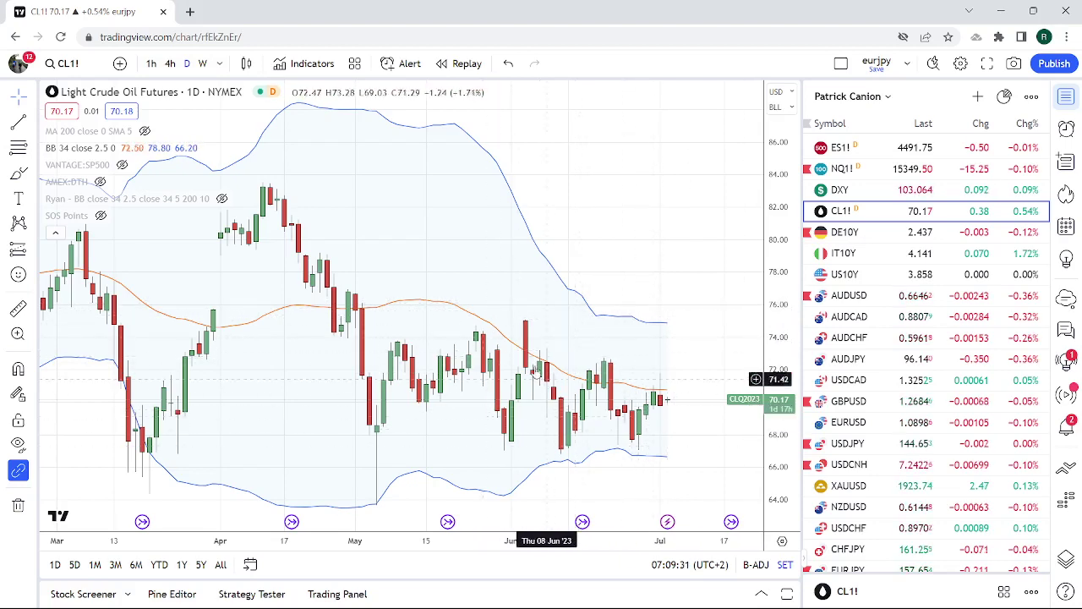
scroll(526, 333, "down", 2)
scroll(526, 335, "down", 4)
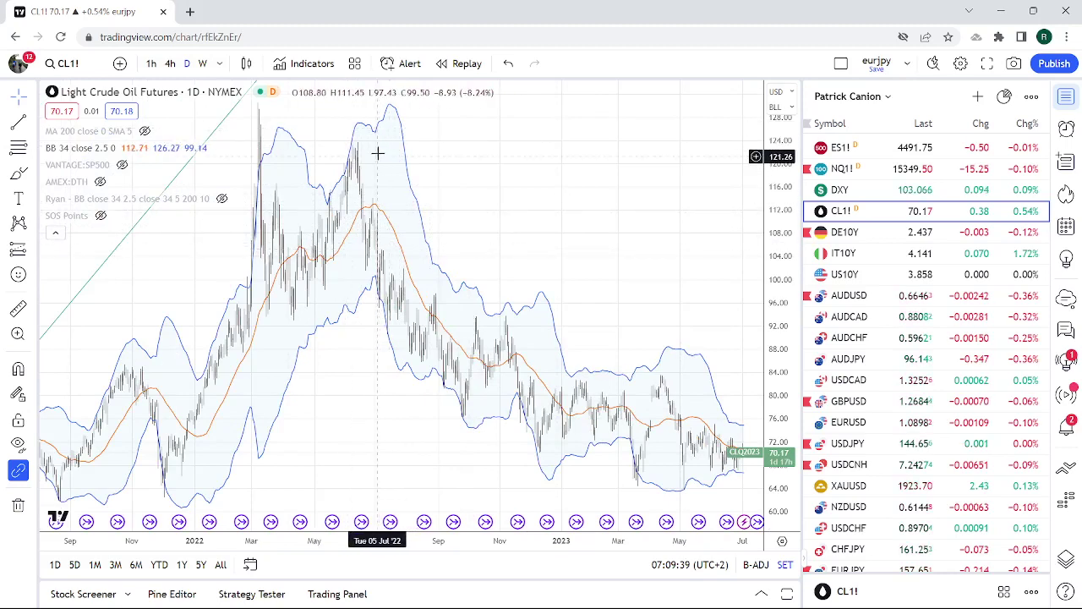
scroll(414, 253, "up", 3)
scroll(414, 254, "up", 1)
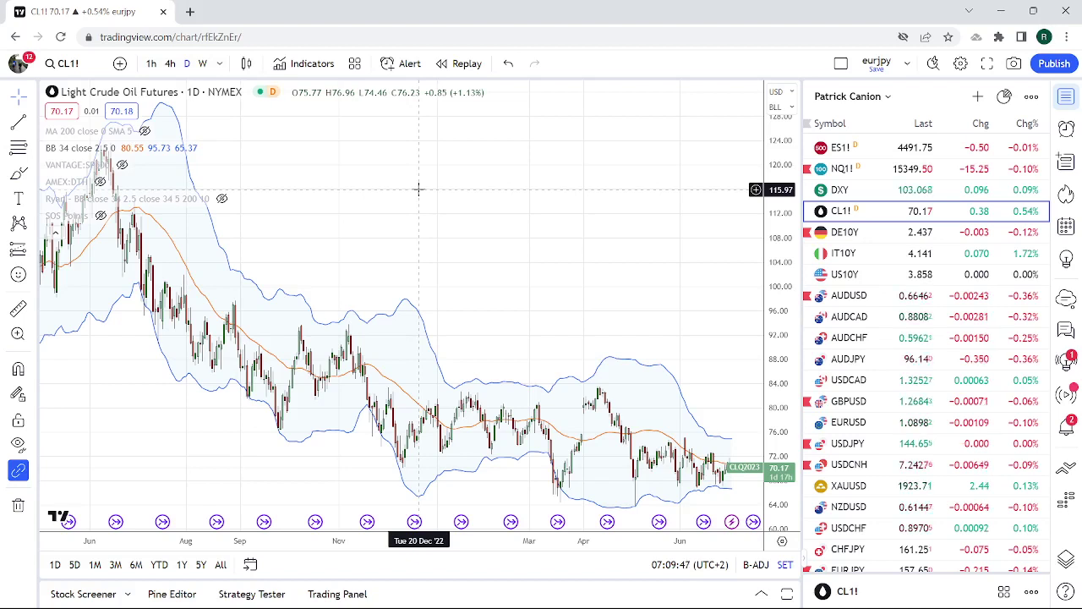
scroll(418, 190, "up", 2)
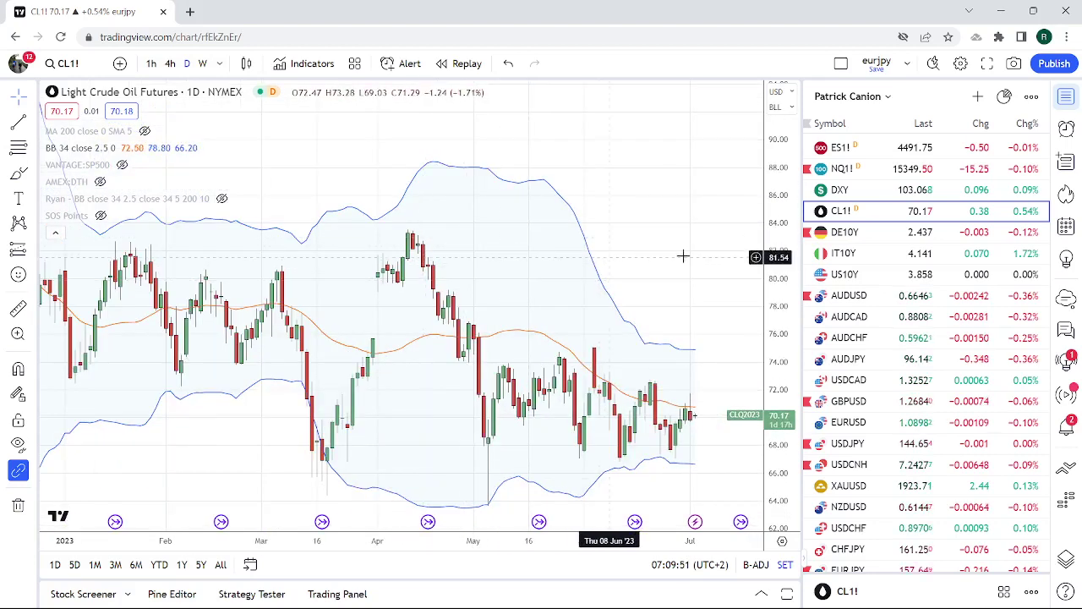
On the USD/CAD chart, hide the rising extended line and the falling green trendline.
left_click(858, 379)
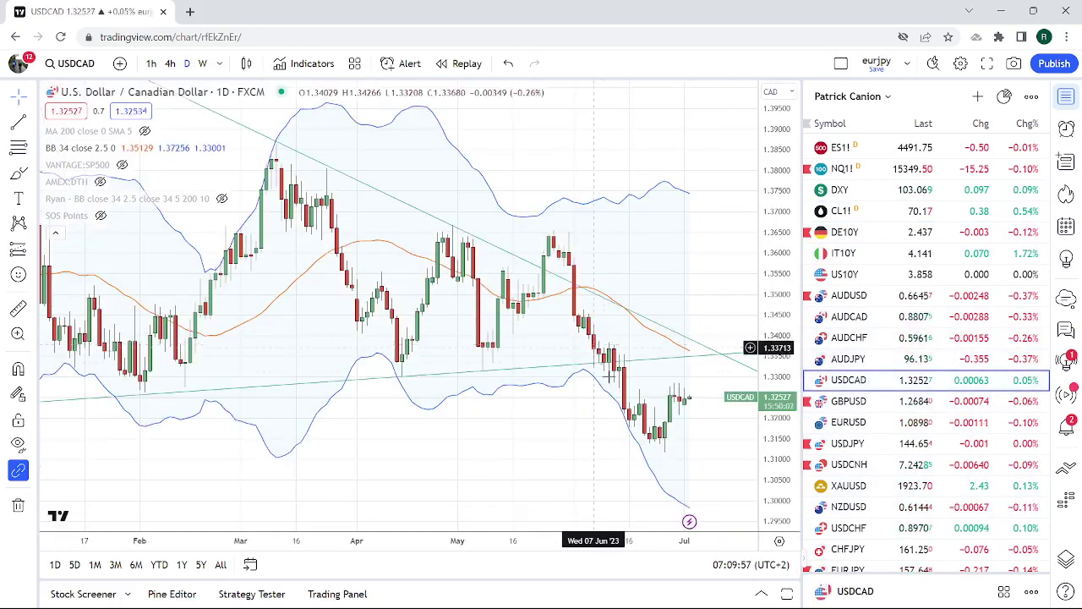
right_click(526, 372)
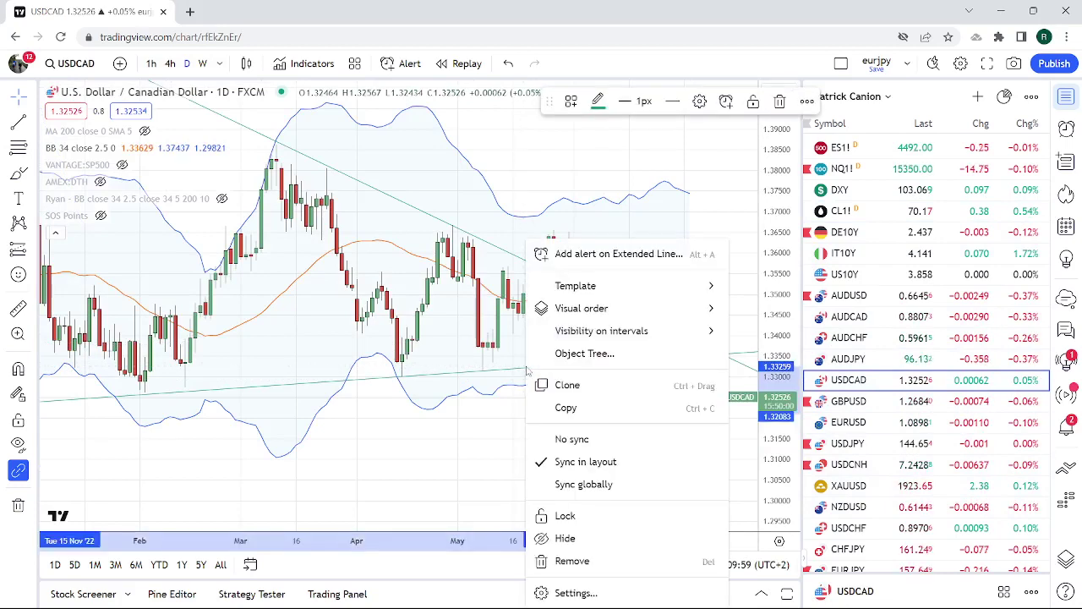
left_click(592, 537)
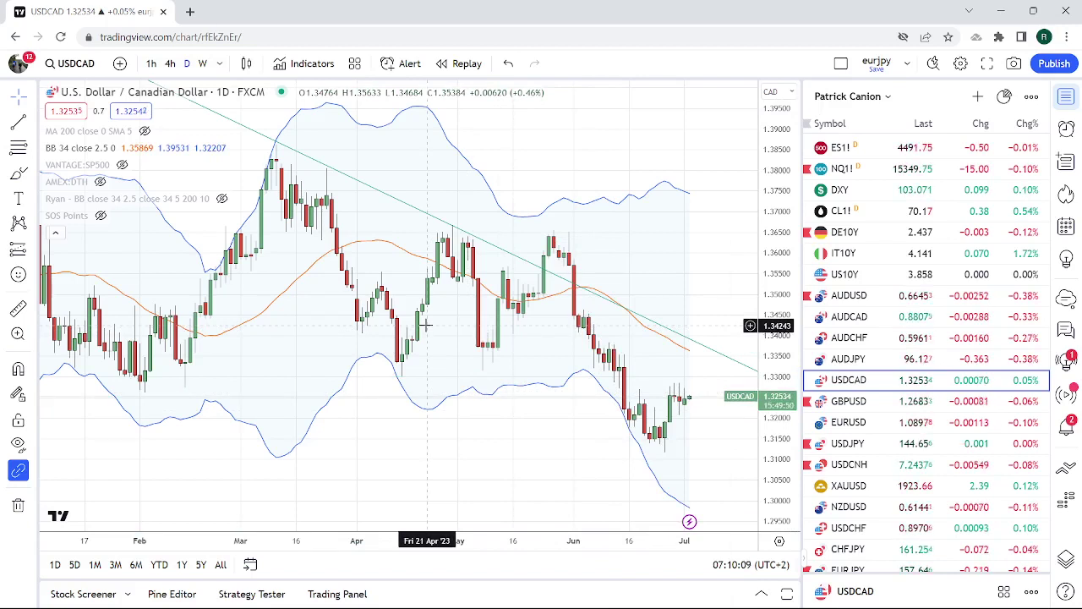
right_click(433, 219)
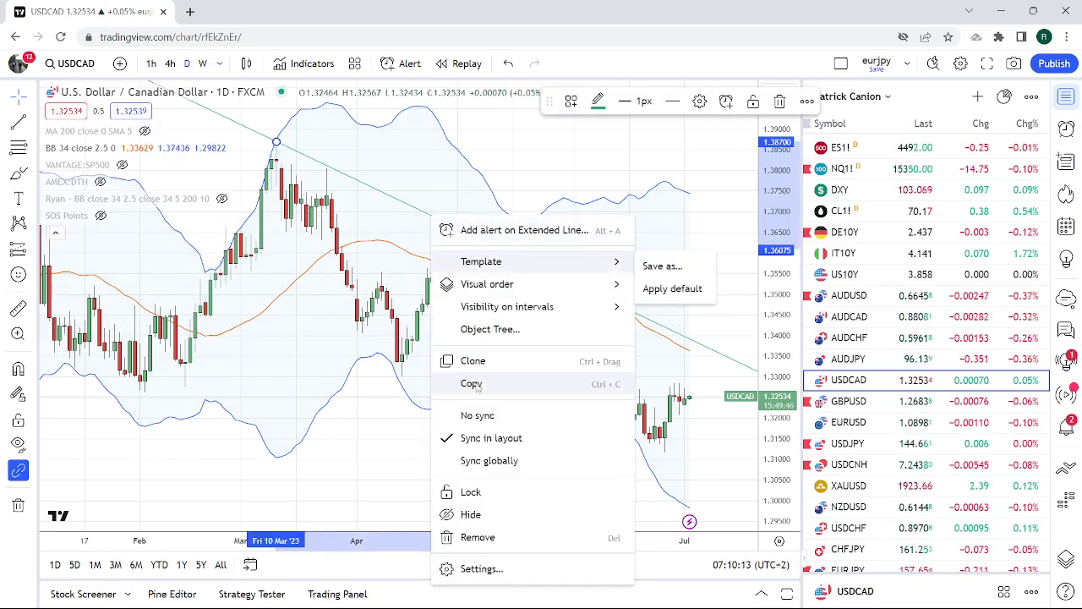
left_click(469, 514)
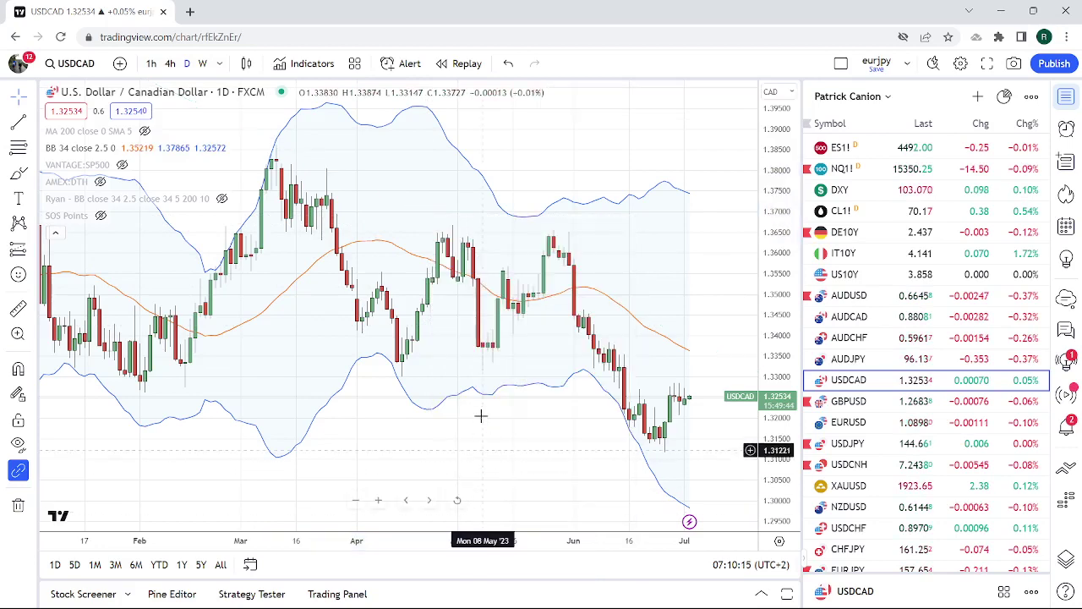